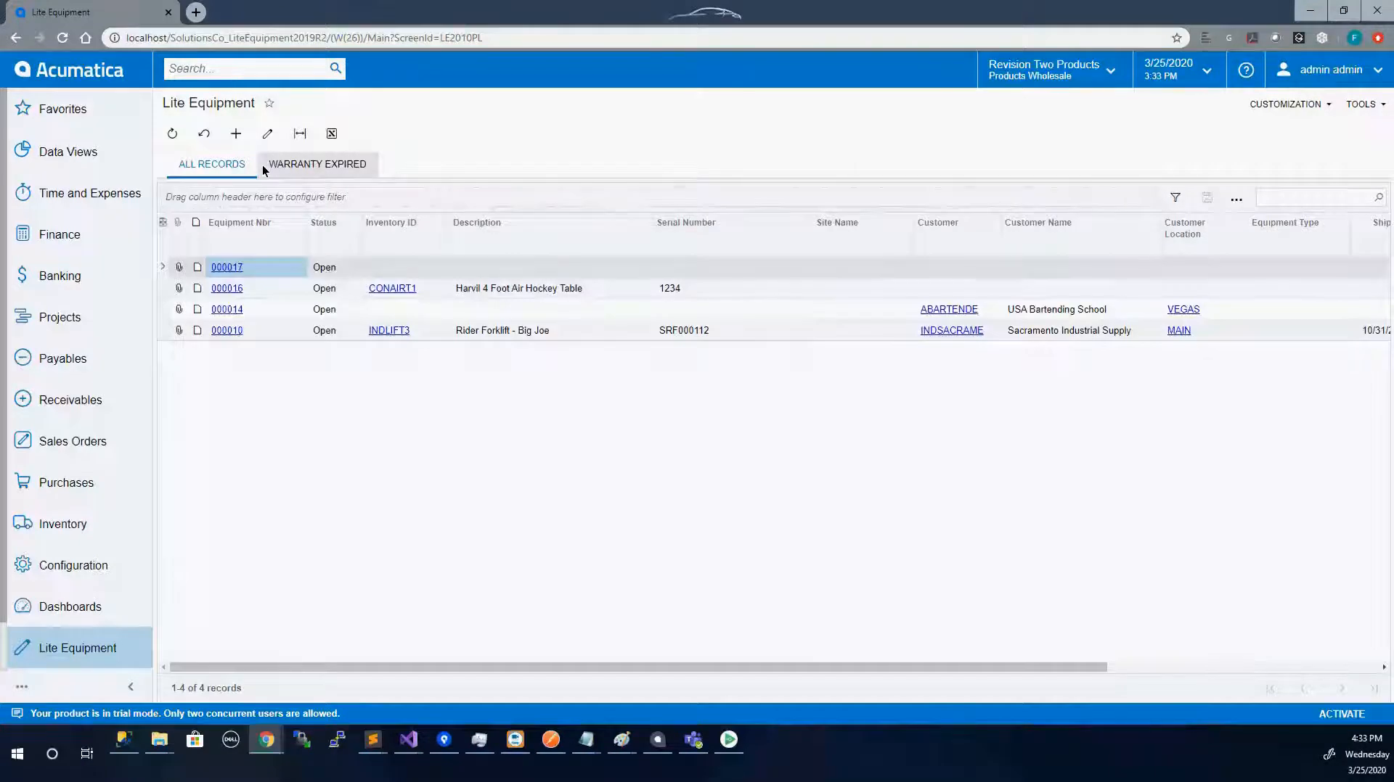
# Create a new equipment record with equipment type TYPE01 and display its attributes
pyautogui.click(235, 133)
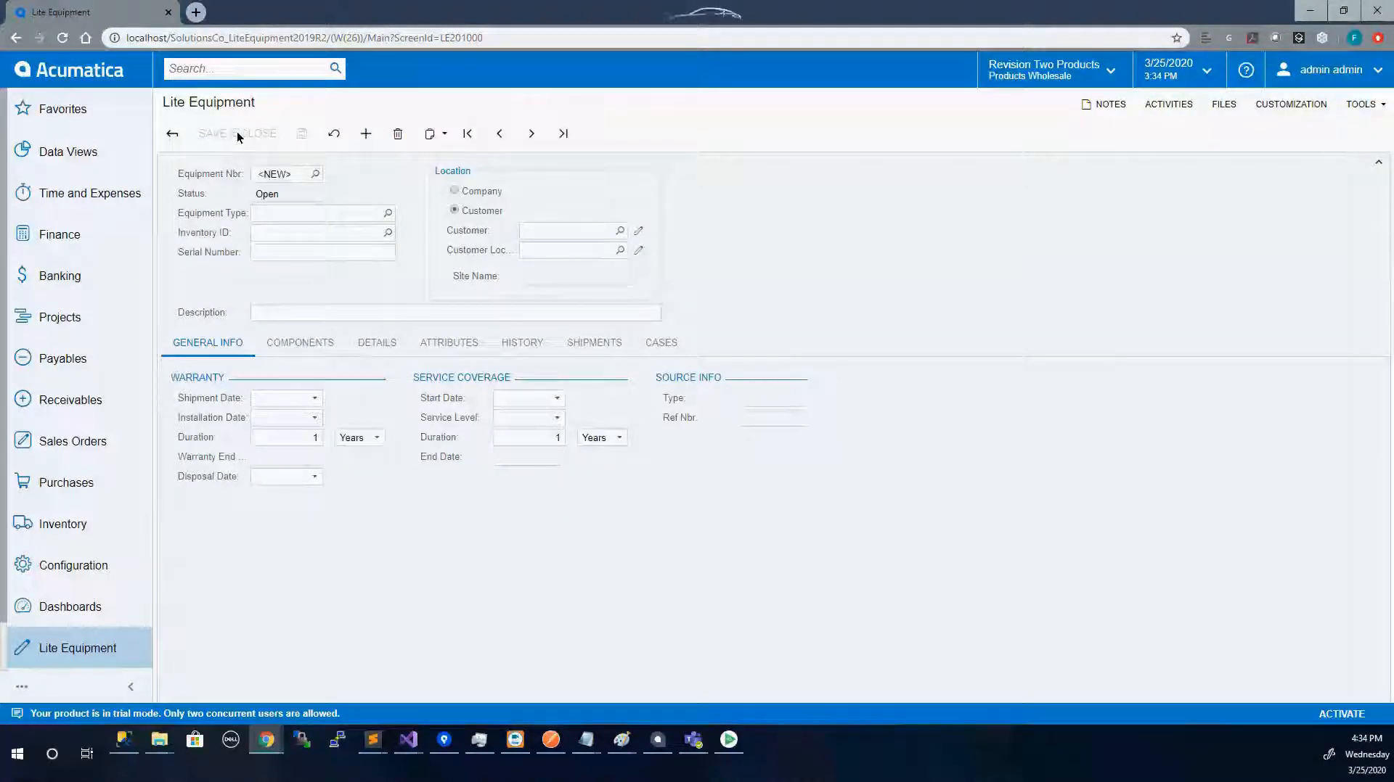
pyautogui.click(360, 216)
pyautogui.click(225, 195)
pyautogui.click(389, 214)
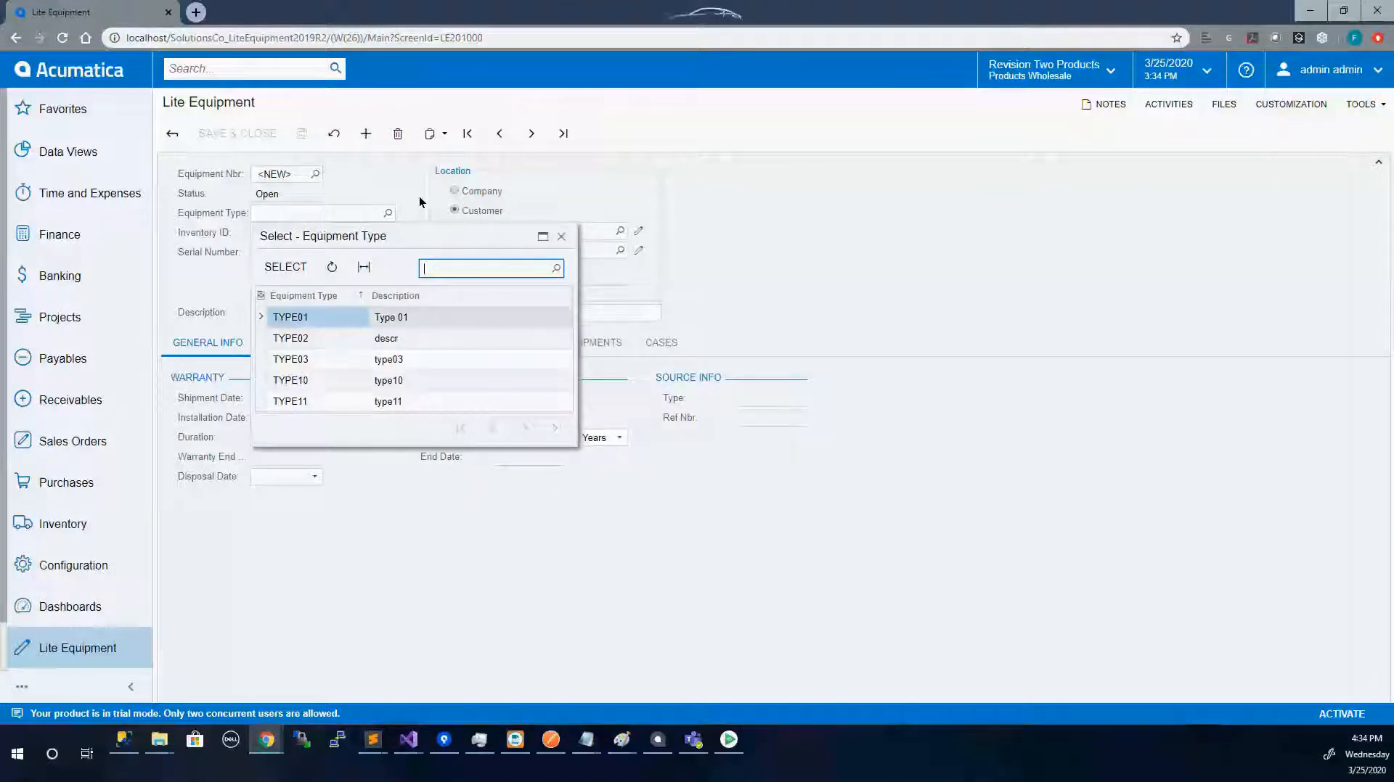
pyautogui.doubleClick(306, 318)
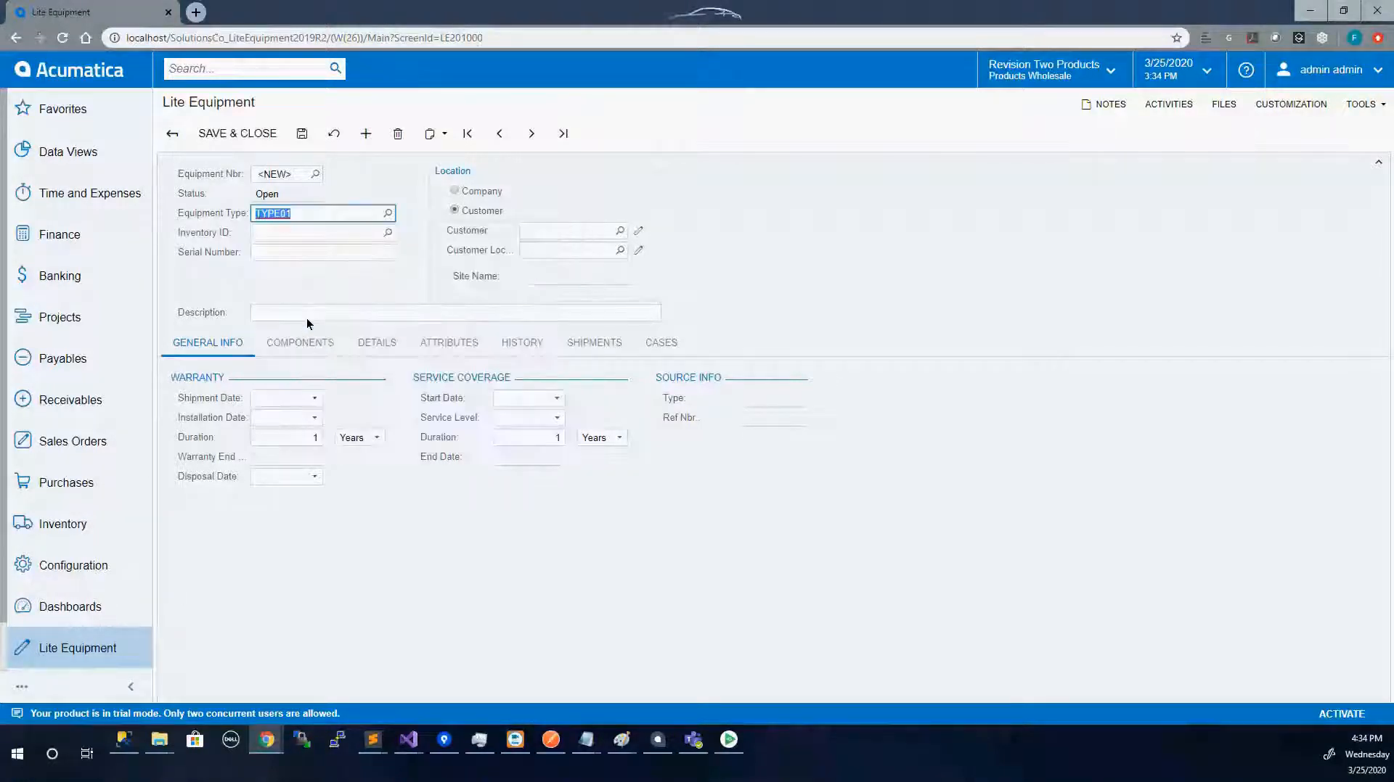
pyautogui.click(456, 344)
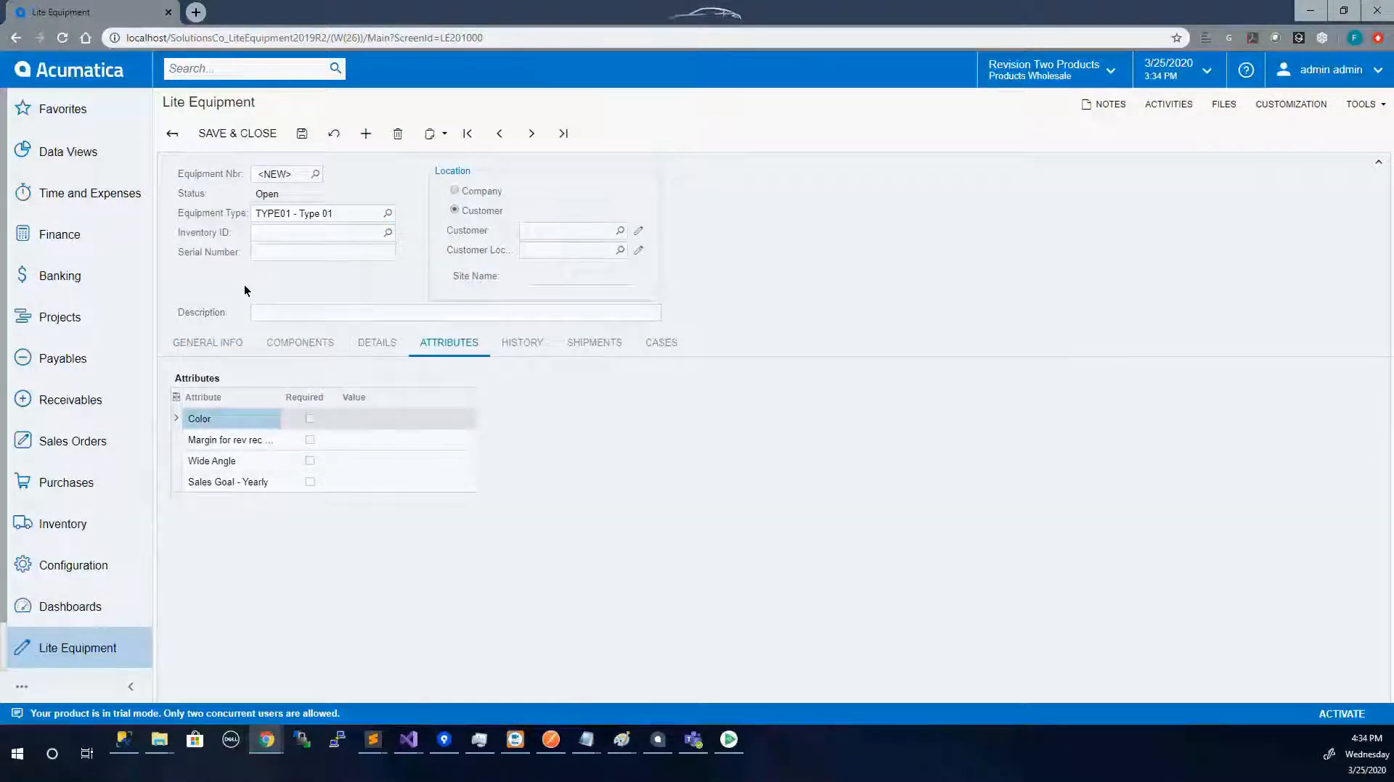
# Assign inventory item CONBABY2 and serial number 123 to the new equipment record and save it
pyautogui.click(287, 233)
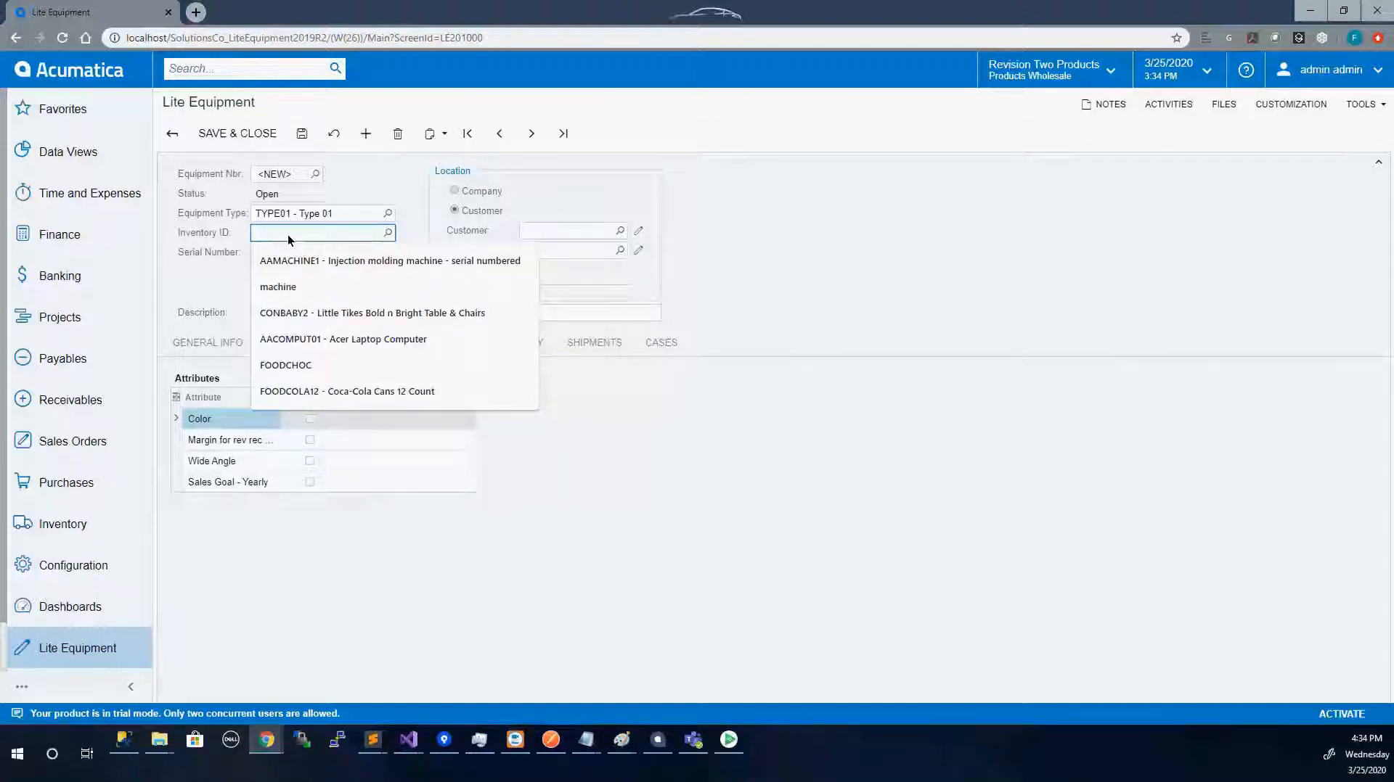
pyautogui.press('Escape')
pyautogui.click(195, 242)
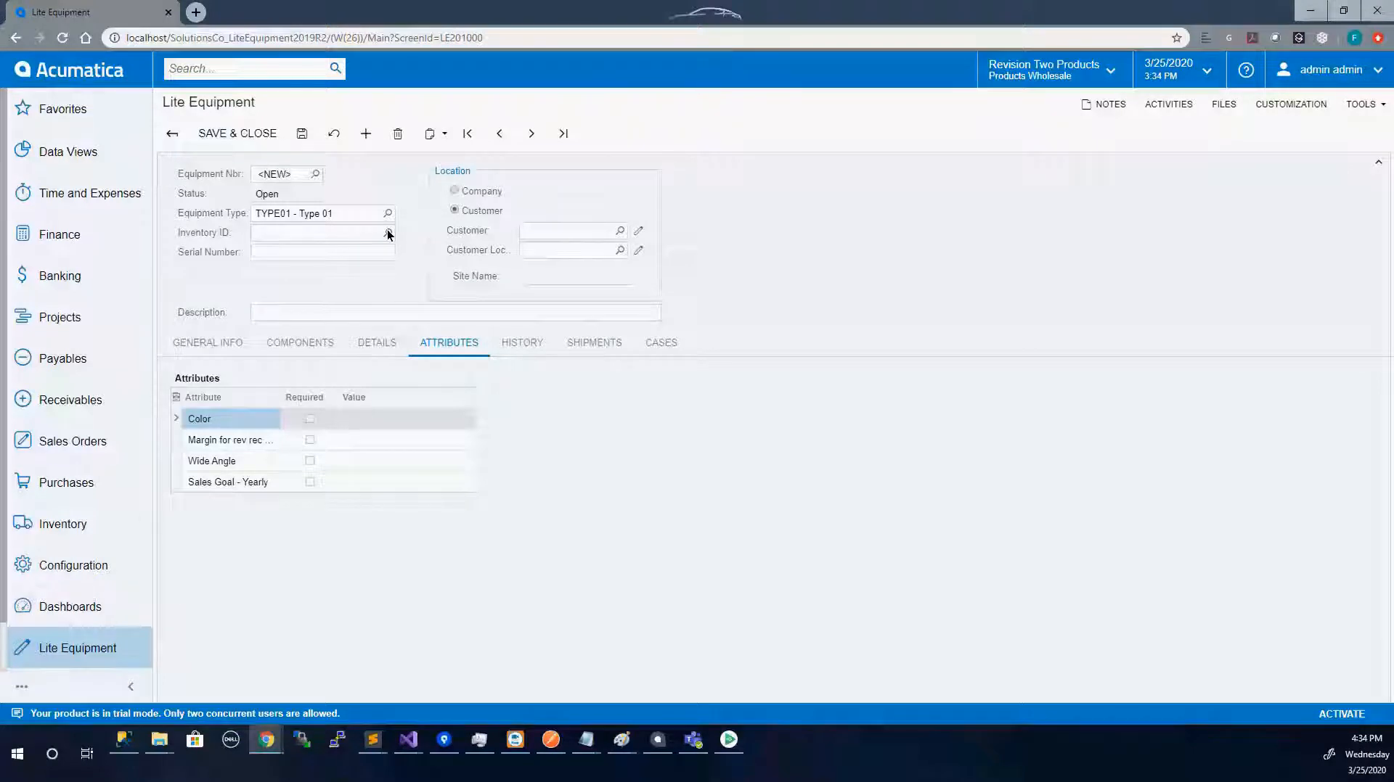
pyautogui.doubleClick(337, 464)
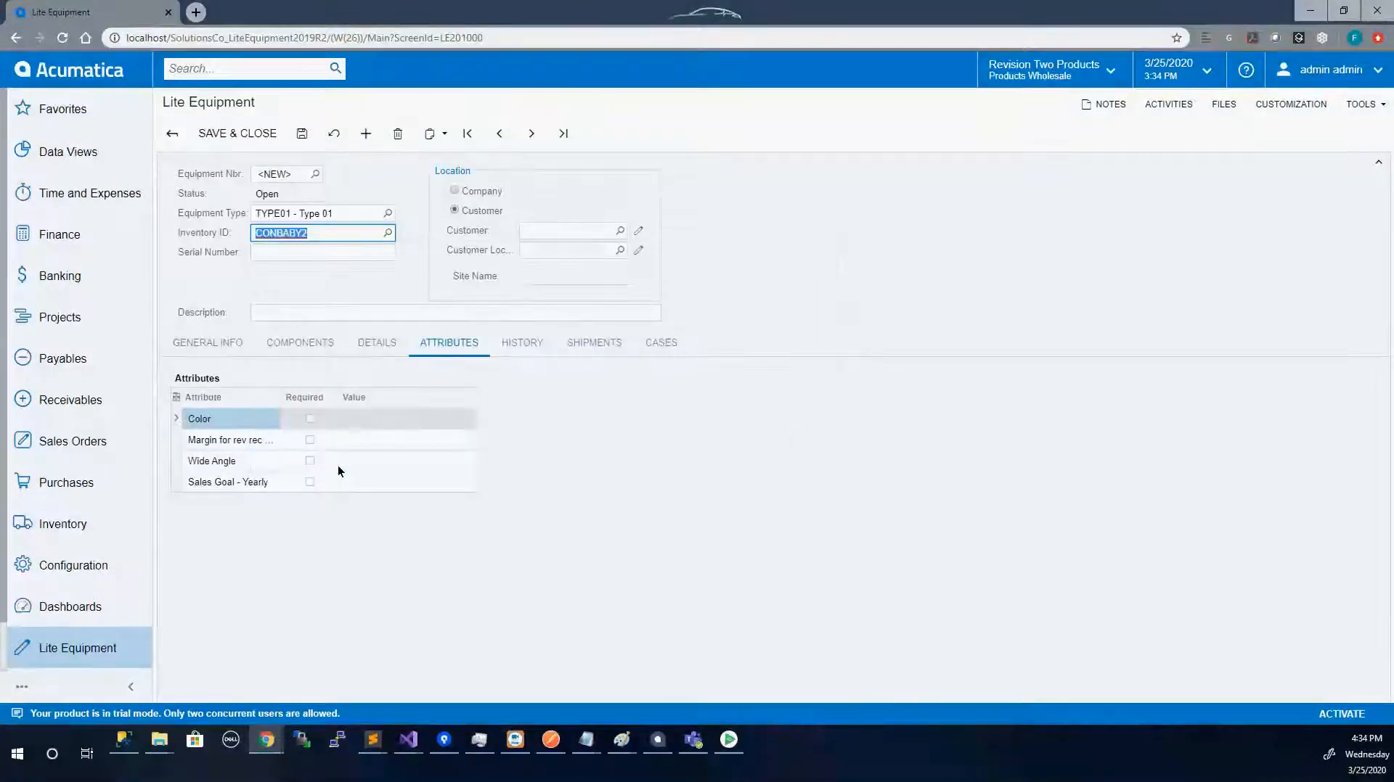
pyautogui.click(281, 253)
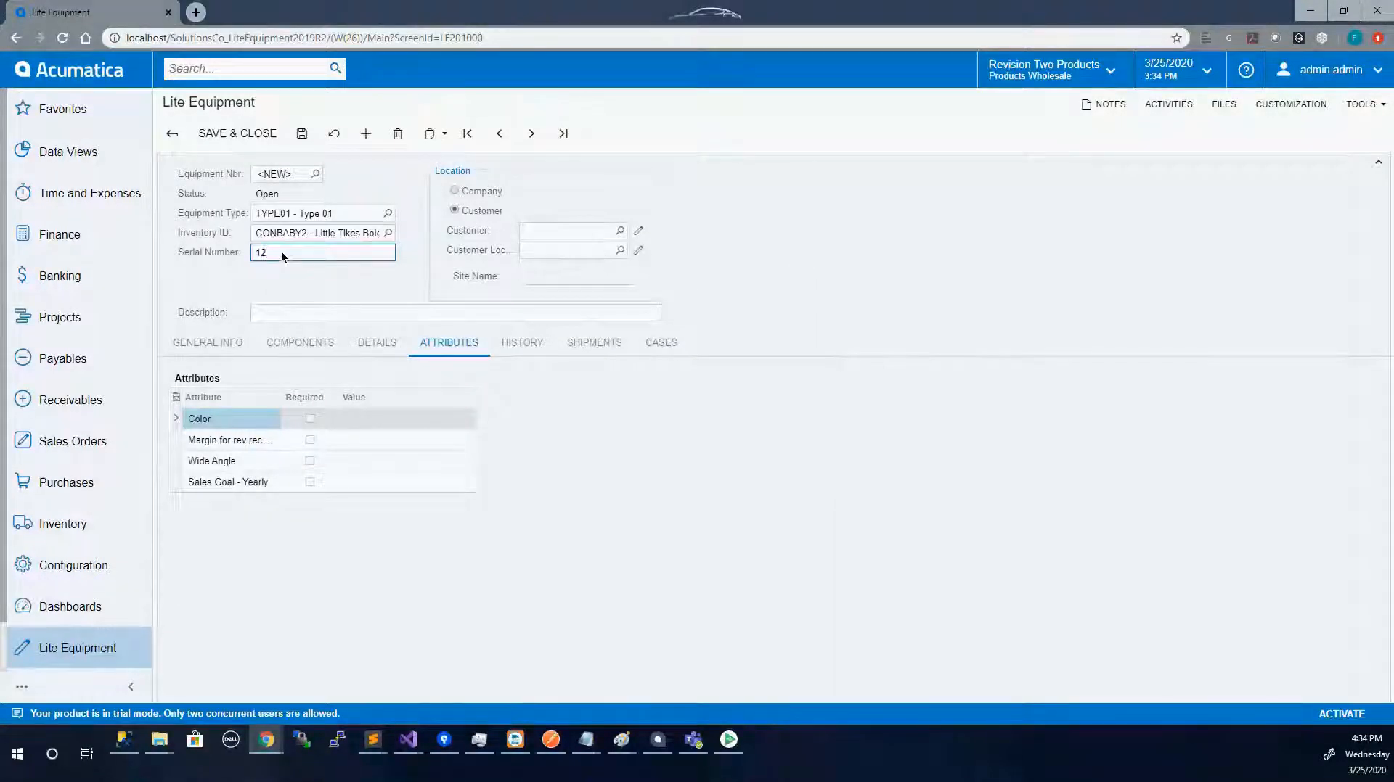
pyautogui.click(299, 138)
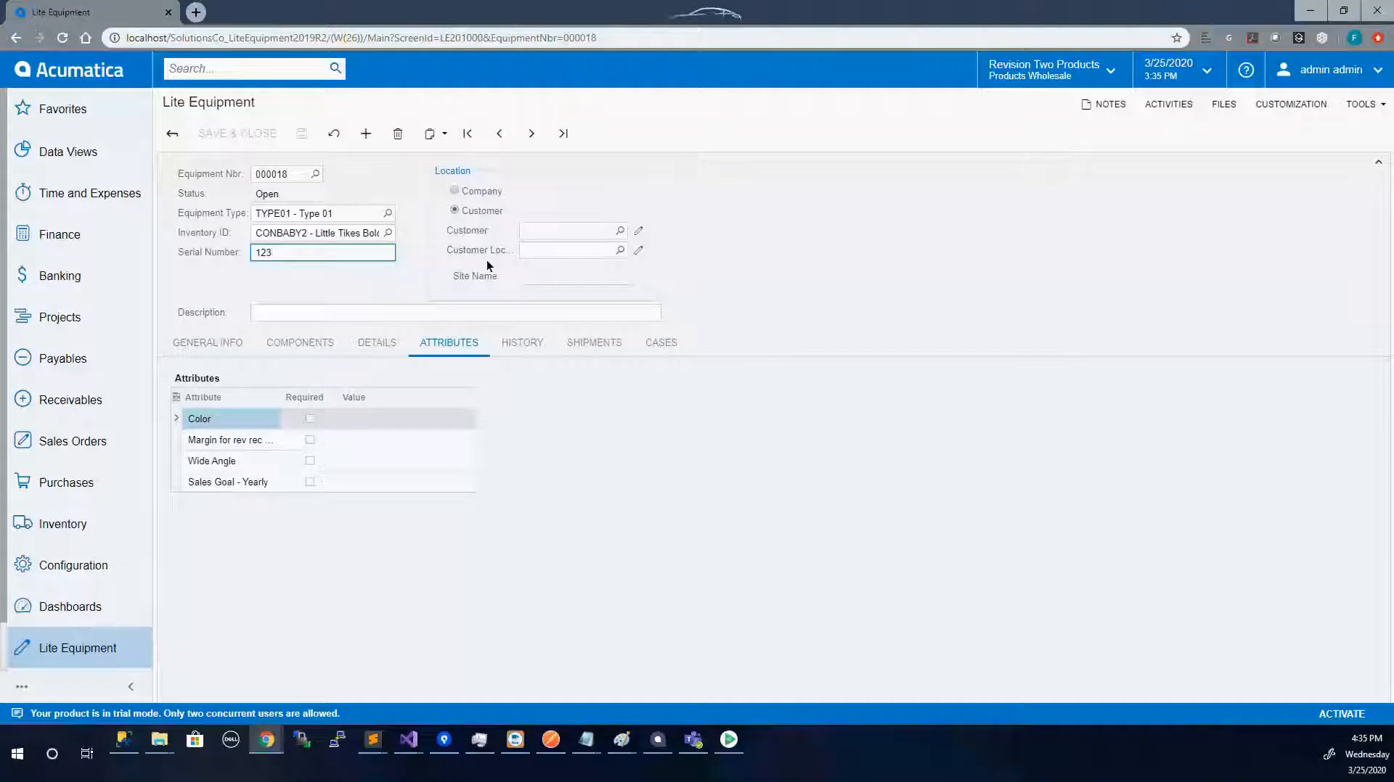
pyautogui.click(487, 194)
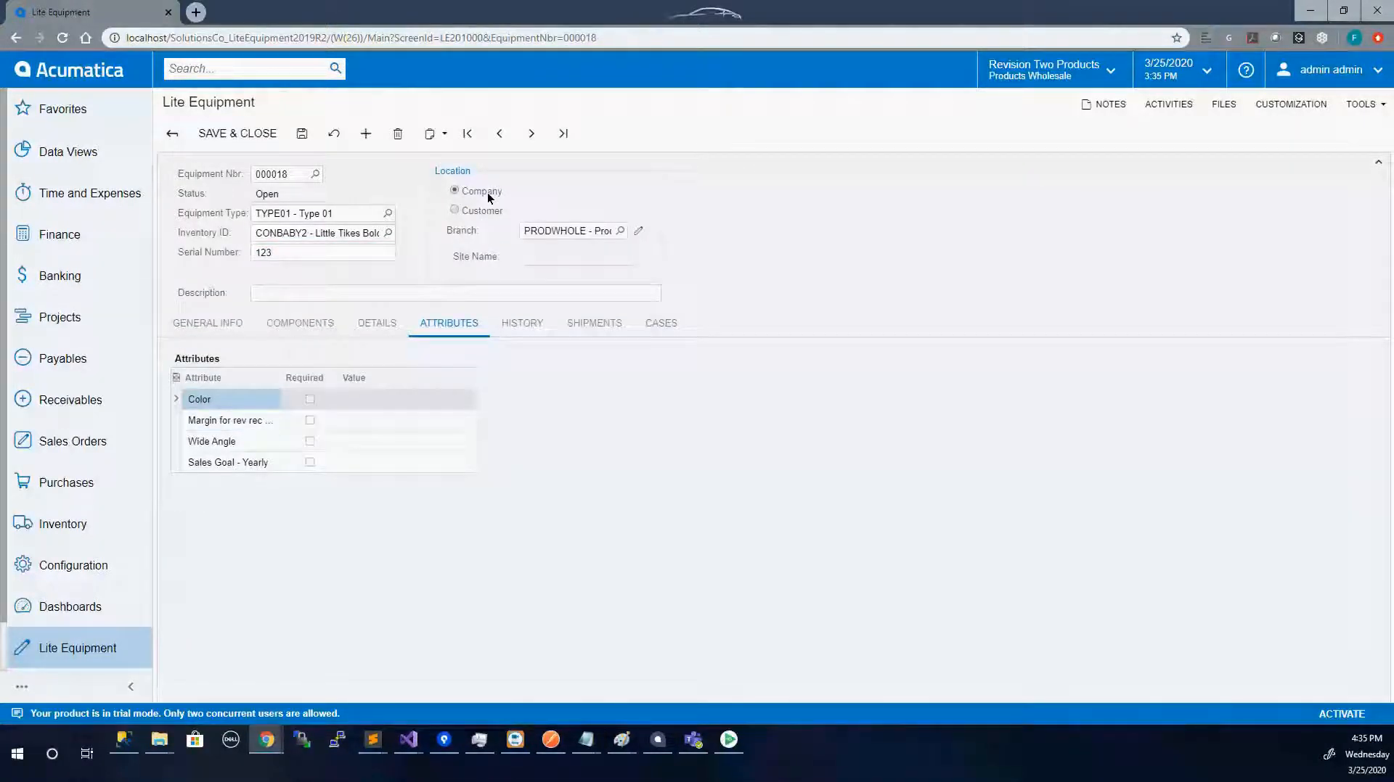
pyautogui.click(550, 232)
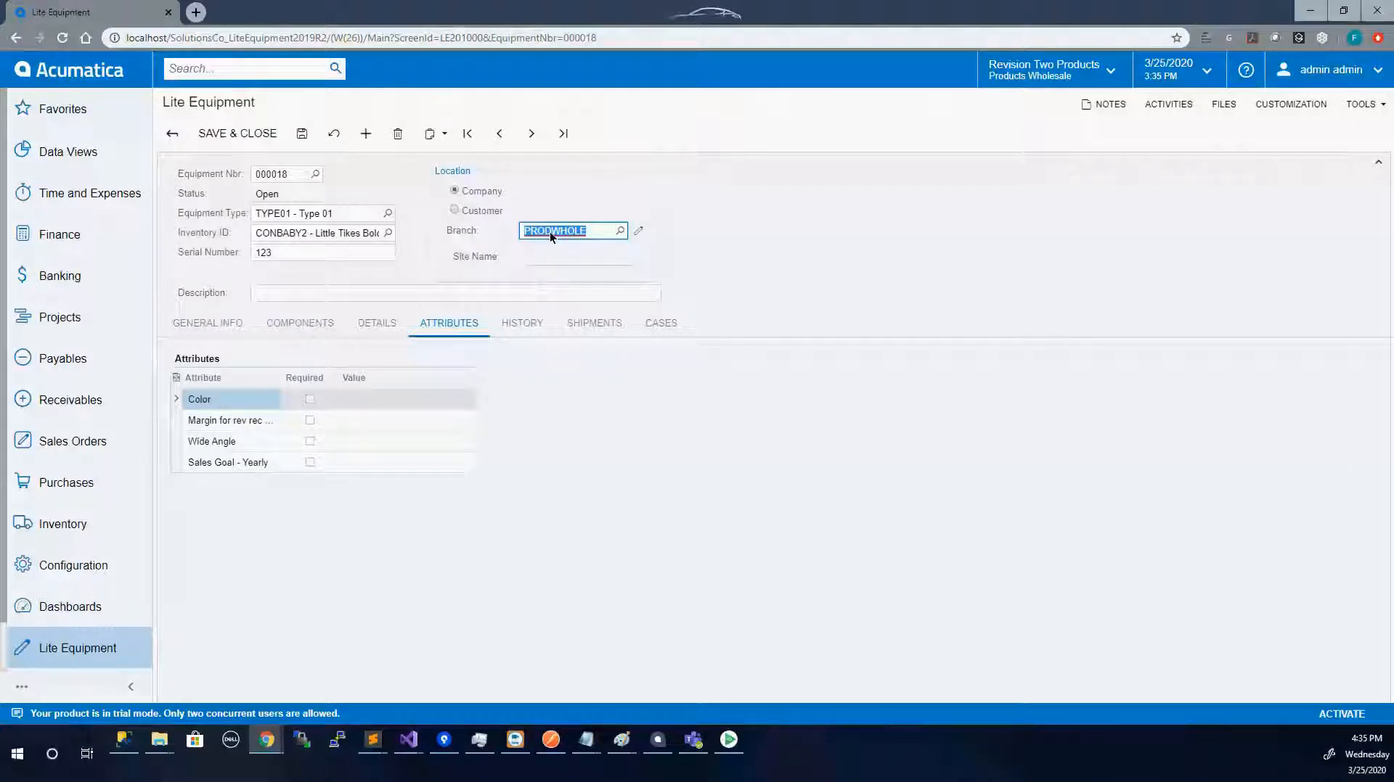
pyautogui.click(473, 211)
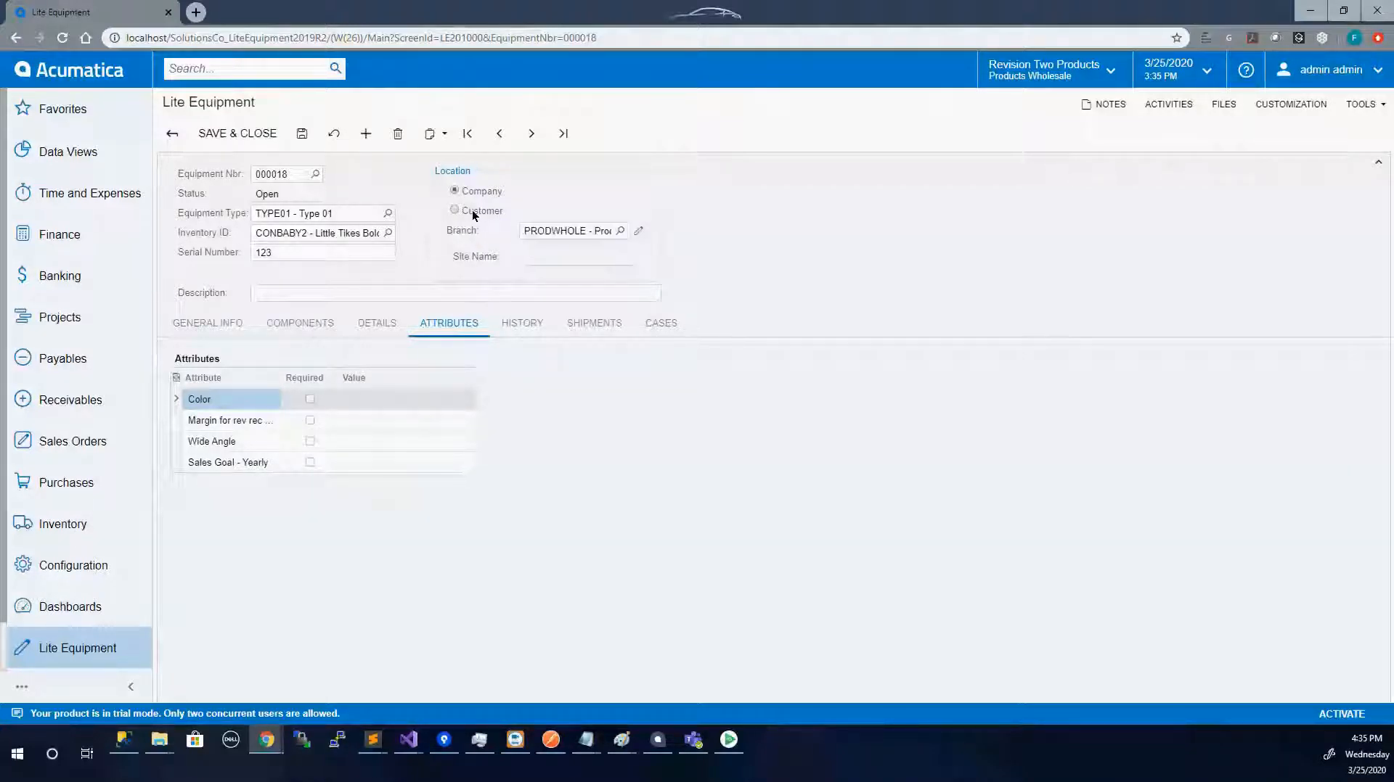
# Set the equipment's location to customer ABCHOLDING with customer location MAIN, and save the record
pyautogui.click(619, 230)
pyautogui.doubleClick(560, 370)
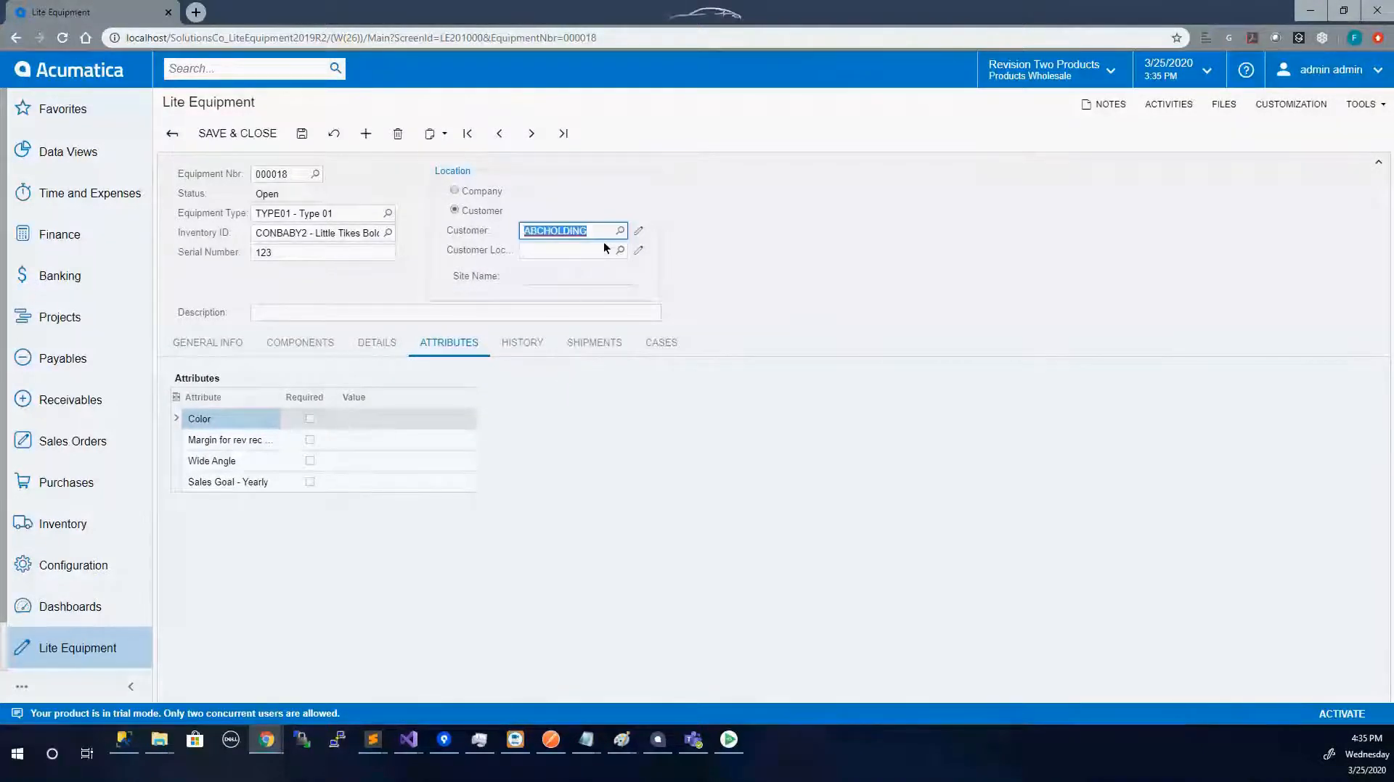
pyautogui.doubleClick(557, 355)
pyautogui.click(295, 132)
# Fill in the warranty with installation date 3/25/2020, duration in months and disposal date 3/26/2020, and save the record
pyautogui.click(221, 343)
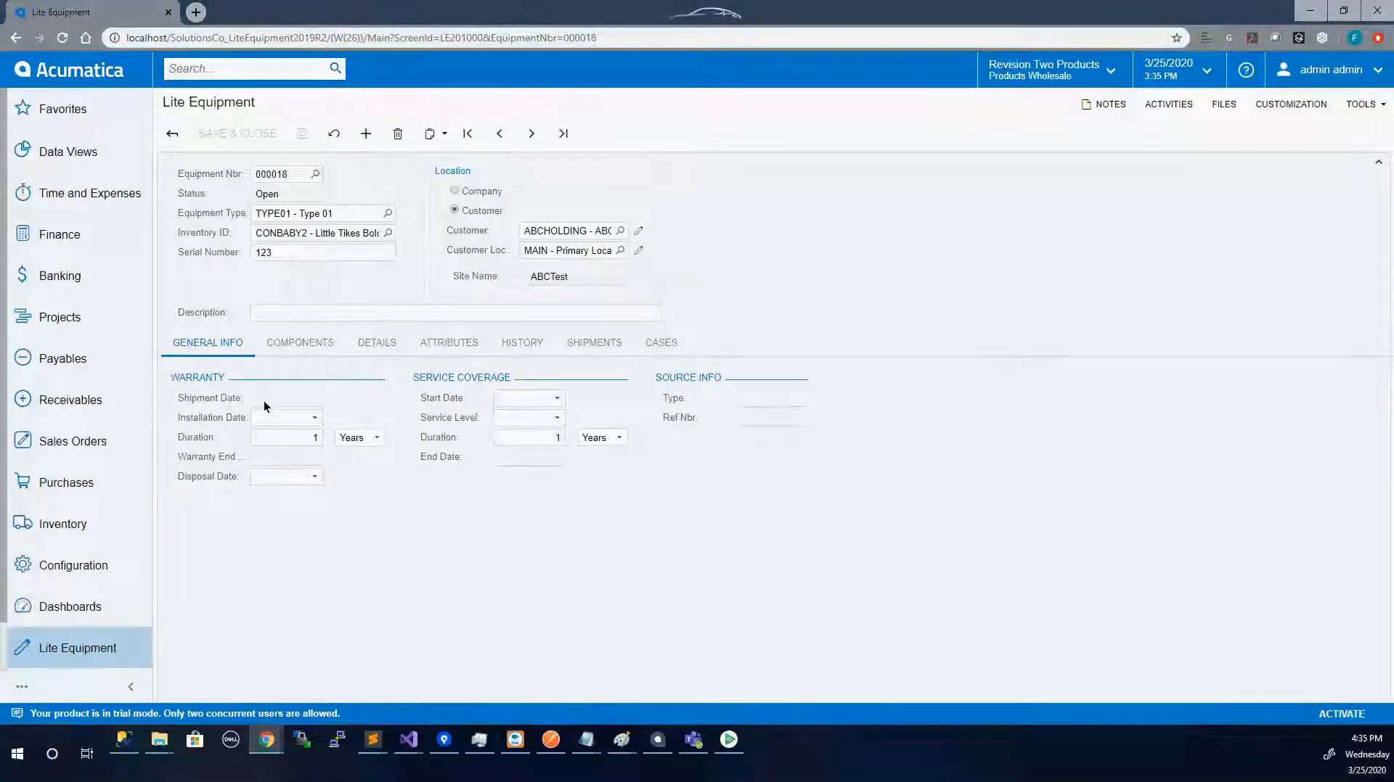
pyautogui.click(314, 417)
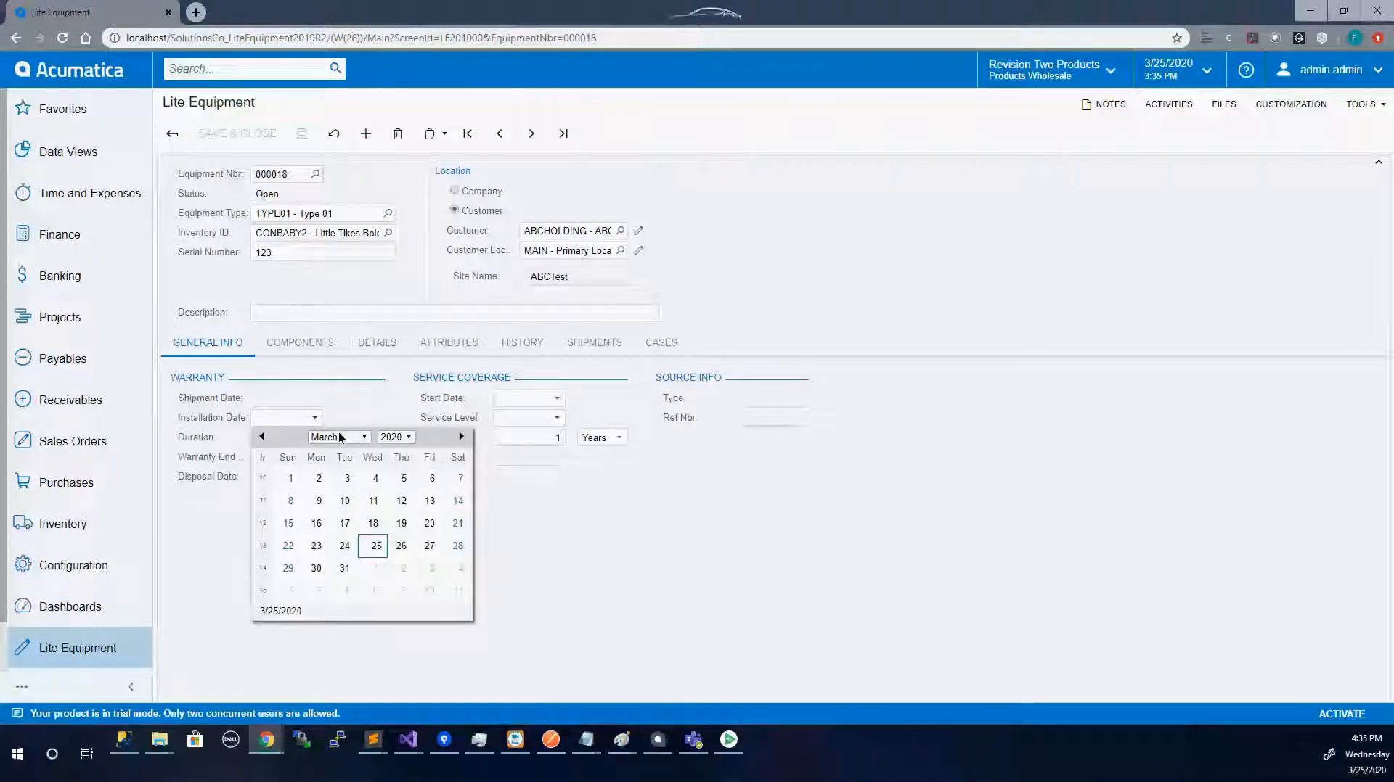
pyautogui.click(374, 546)
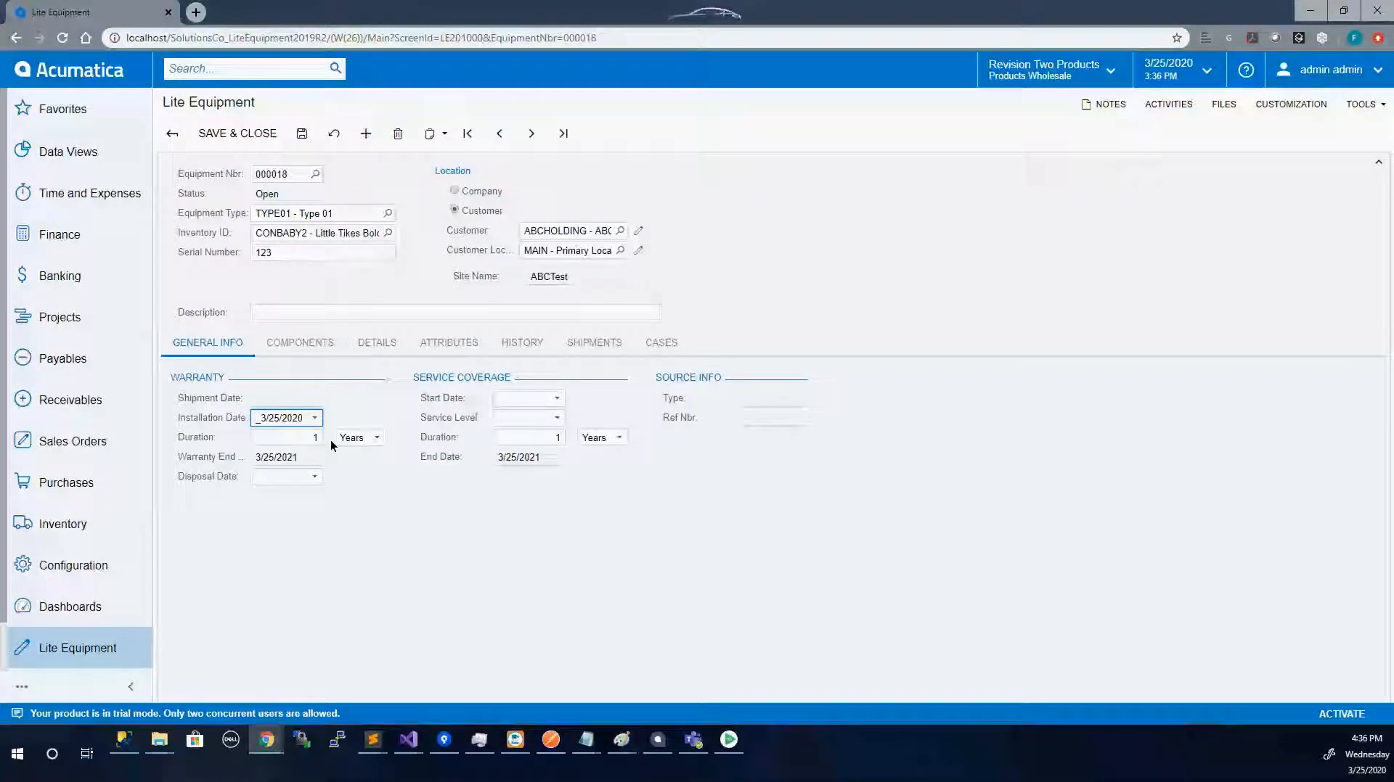
pyautogui.click(354, 437)
pyautogui.click(362, 467)
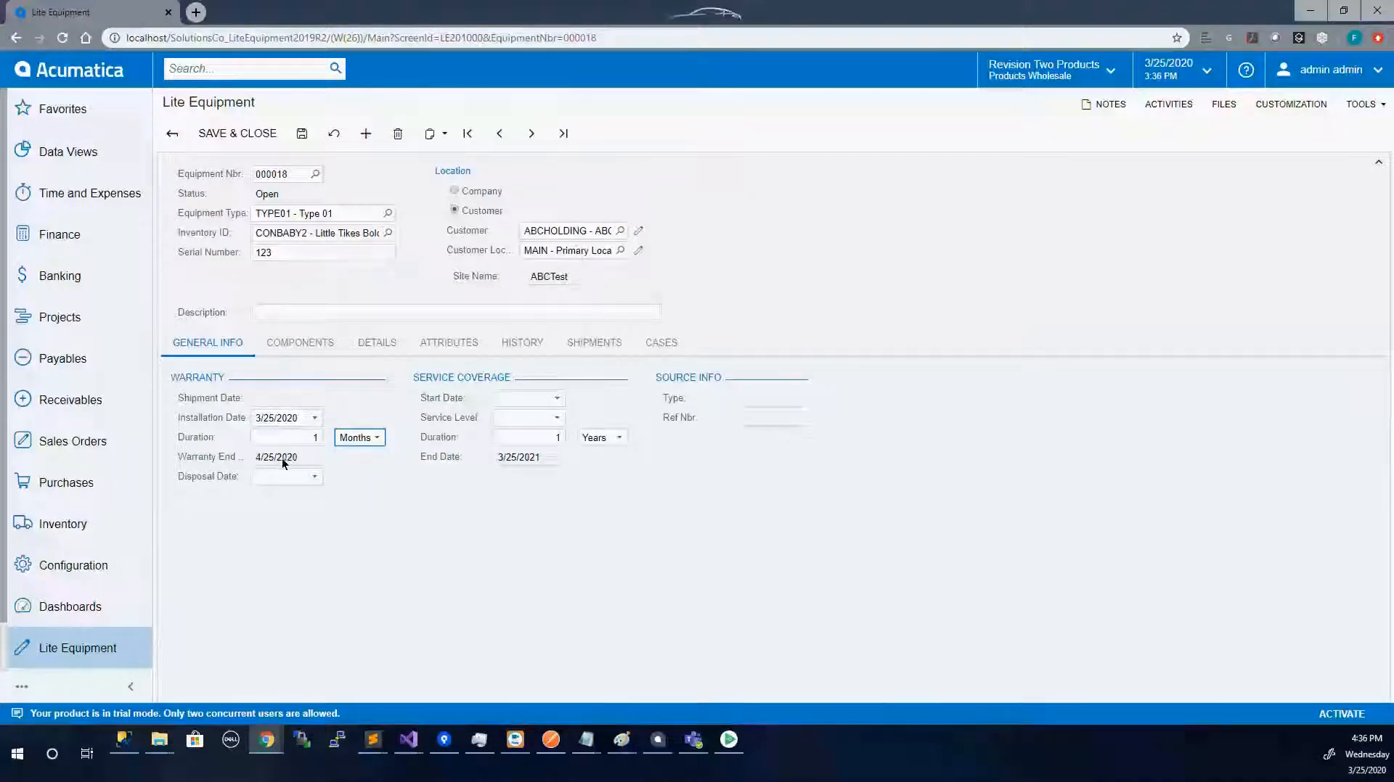
pyautogui.click(314, 478)
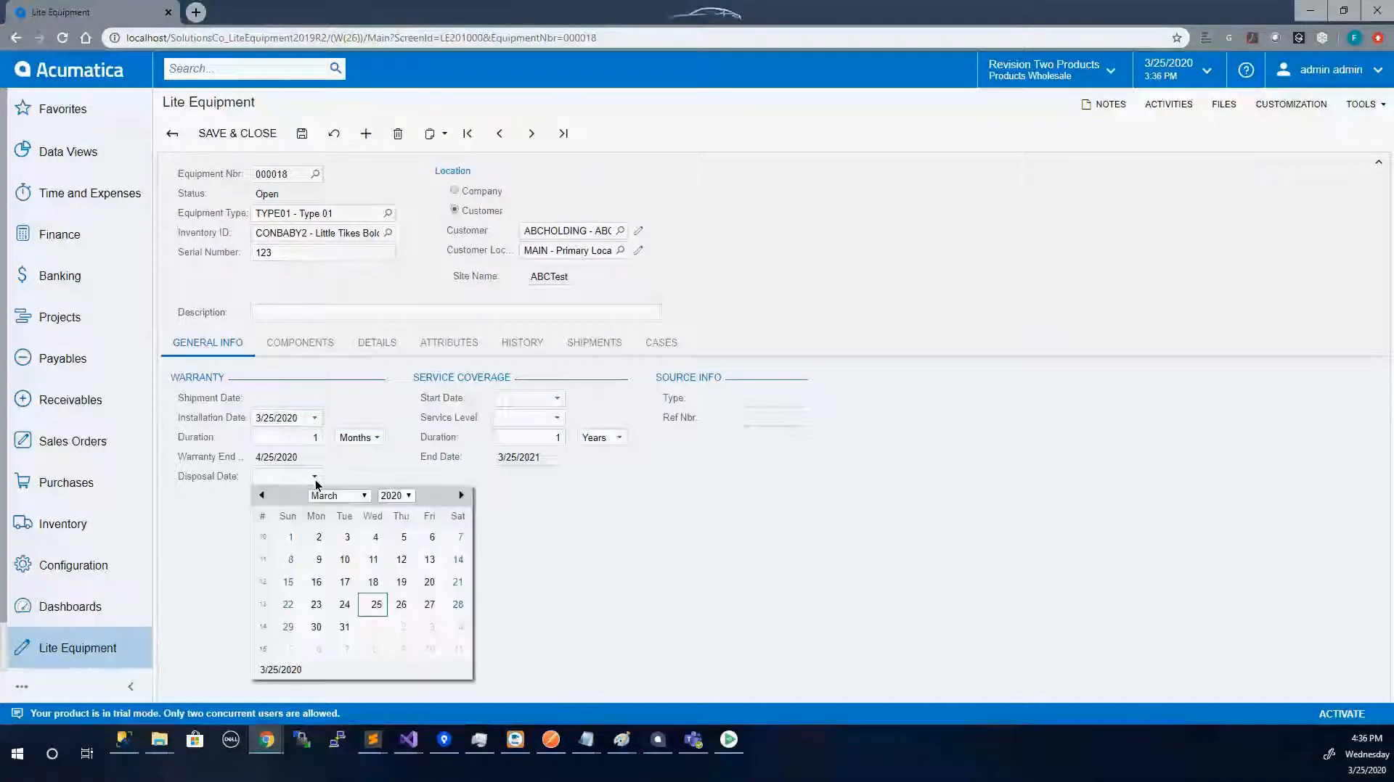
pyautogui.click(400, 605)
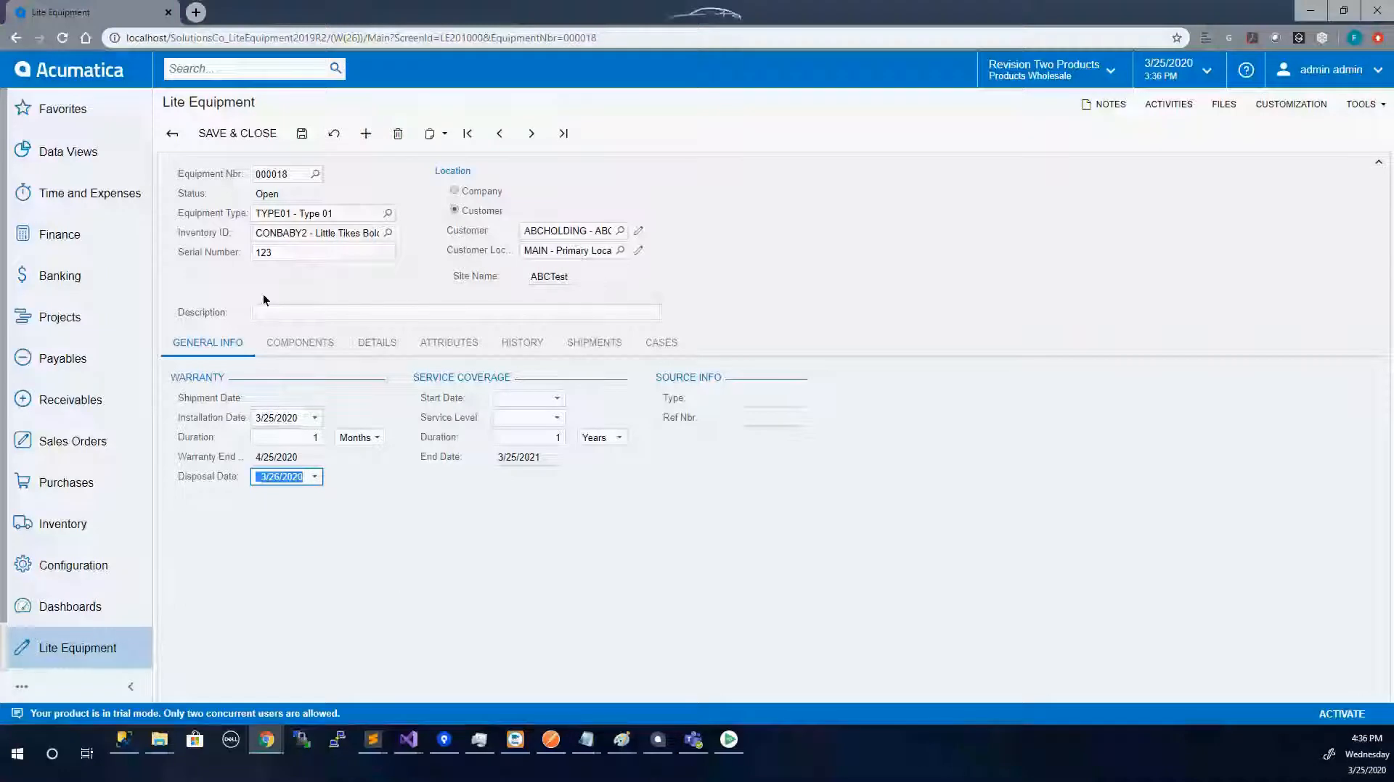
pyautogui.click(296, 140)
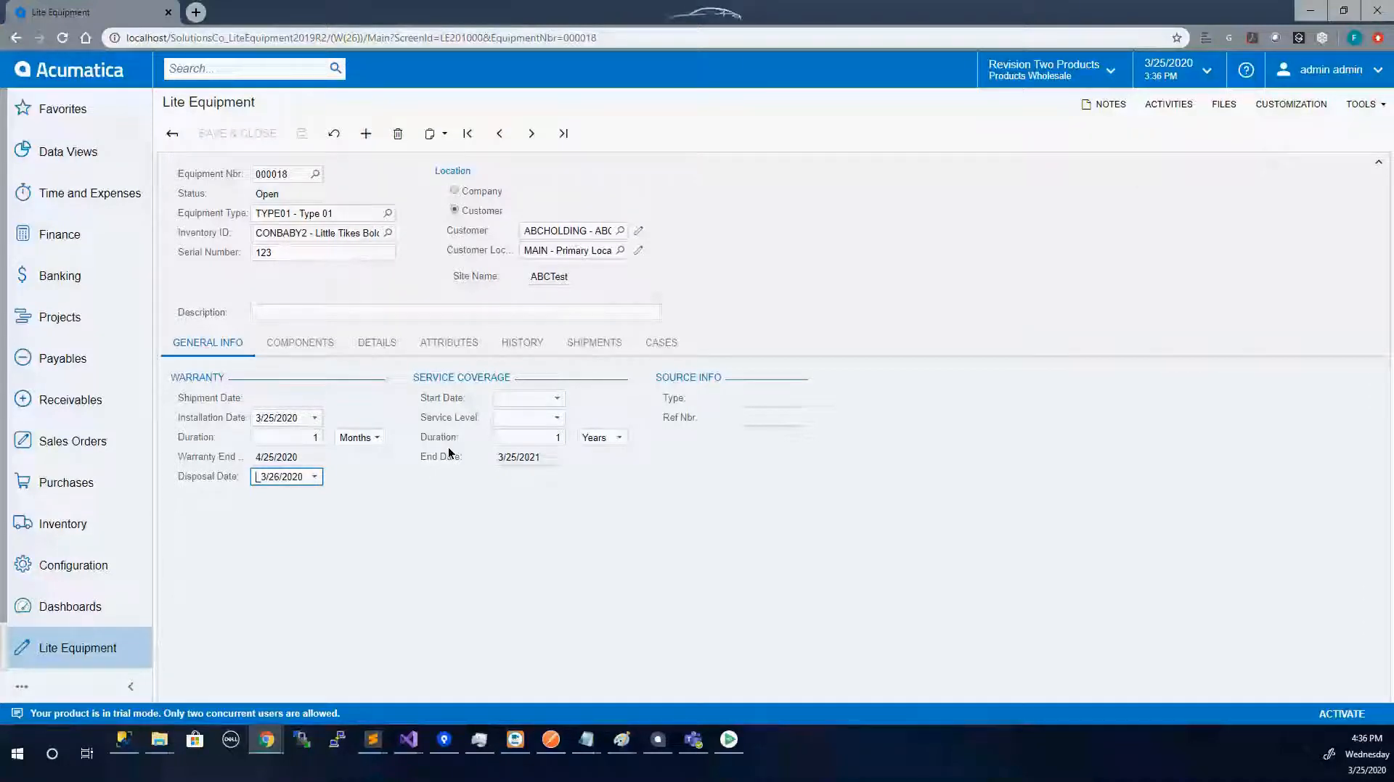
# Set the service coverage to start on 3/25/2020 at the Basic service level and save the record
pyautogui.click(557, 399)
pyautogui.click(617, 527)
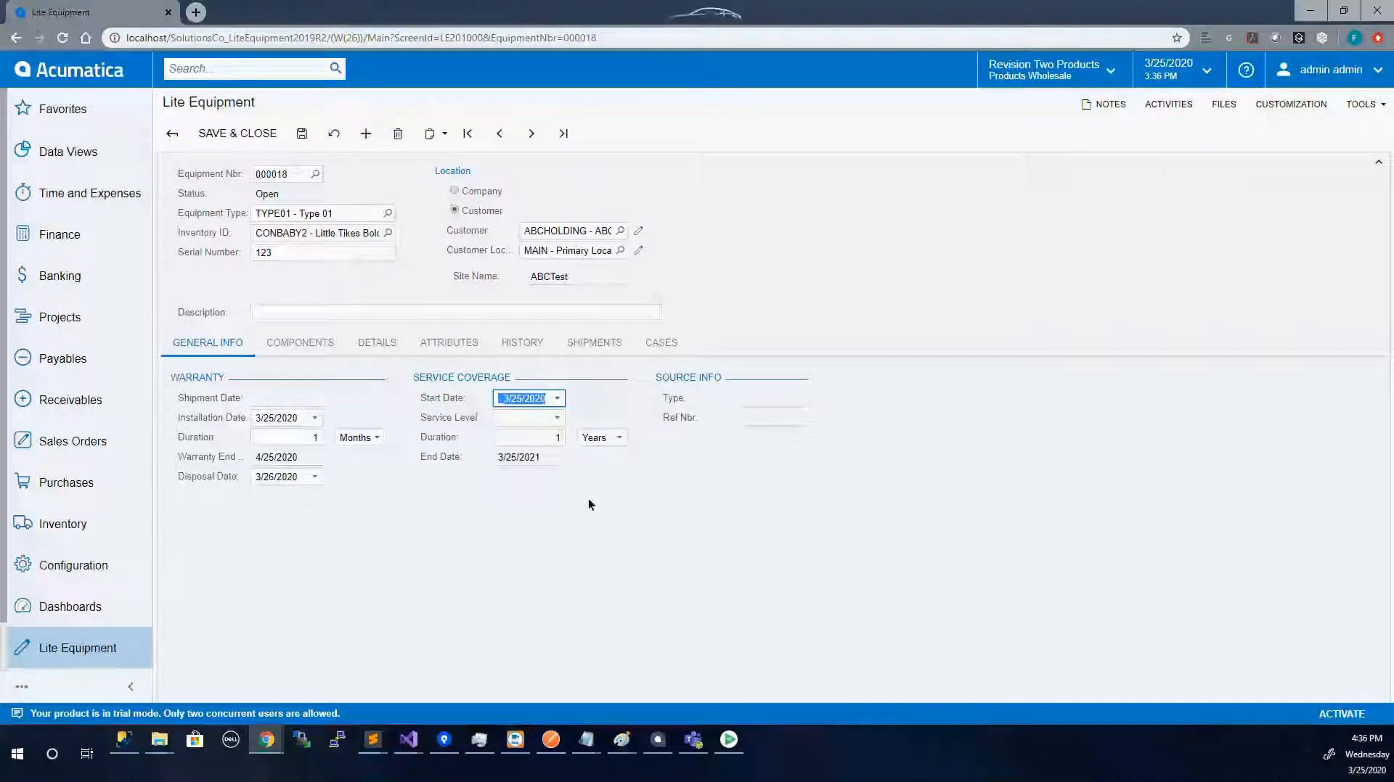
pyautogui.click(557, 419)
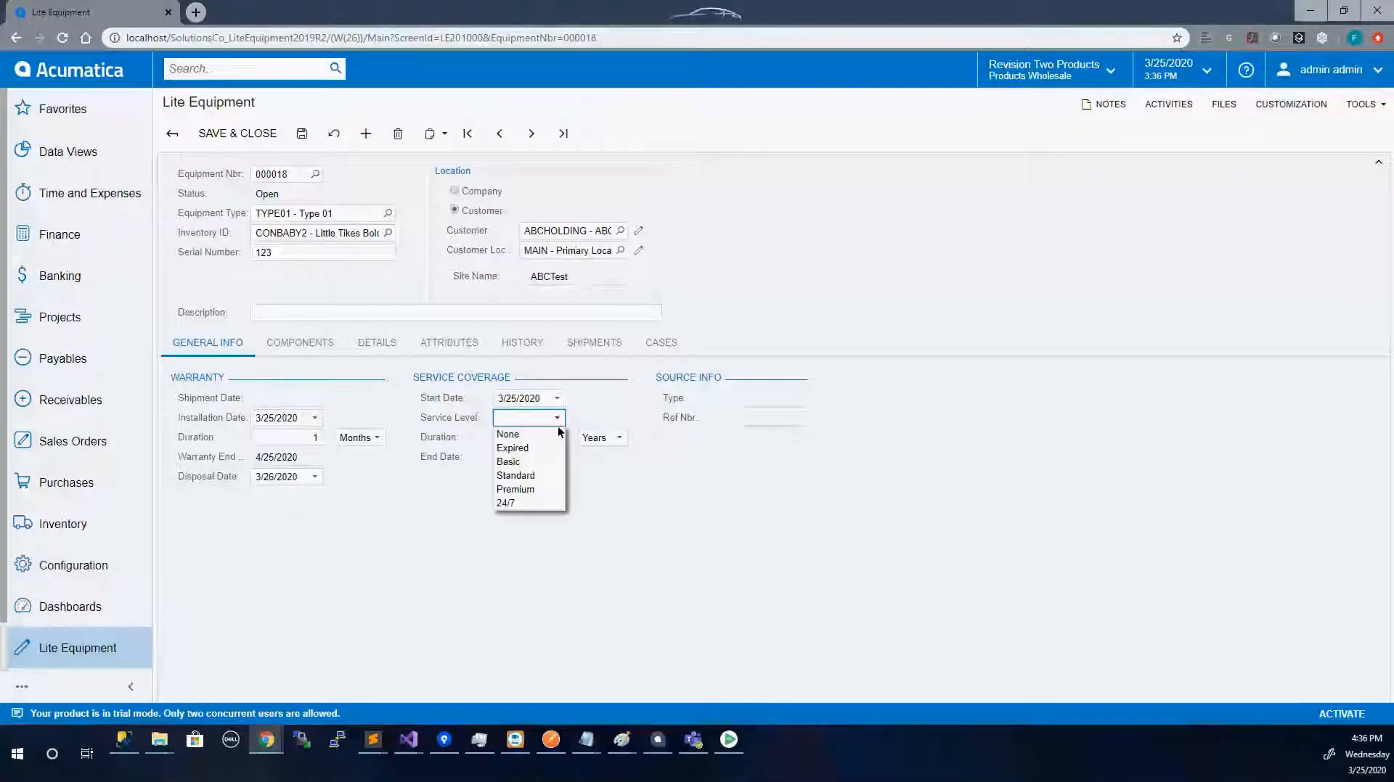
pyautogui.click(529, 463)
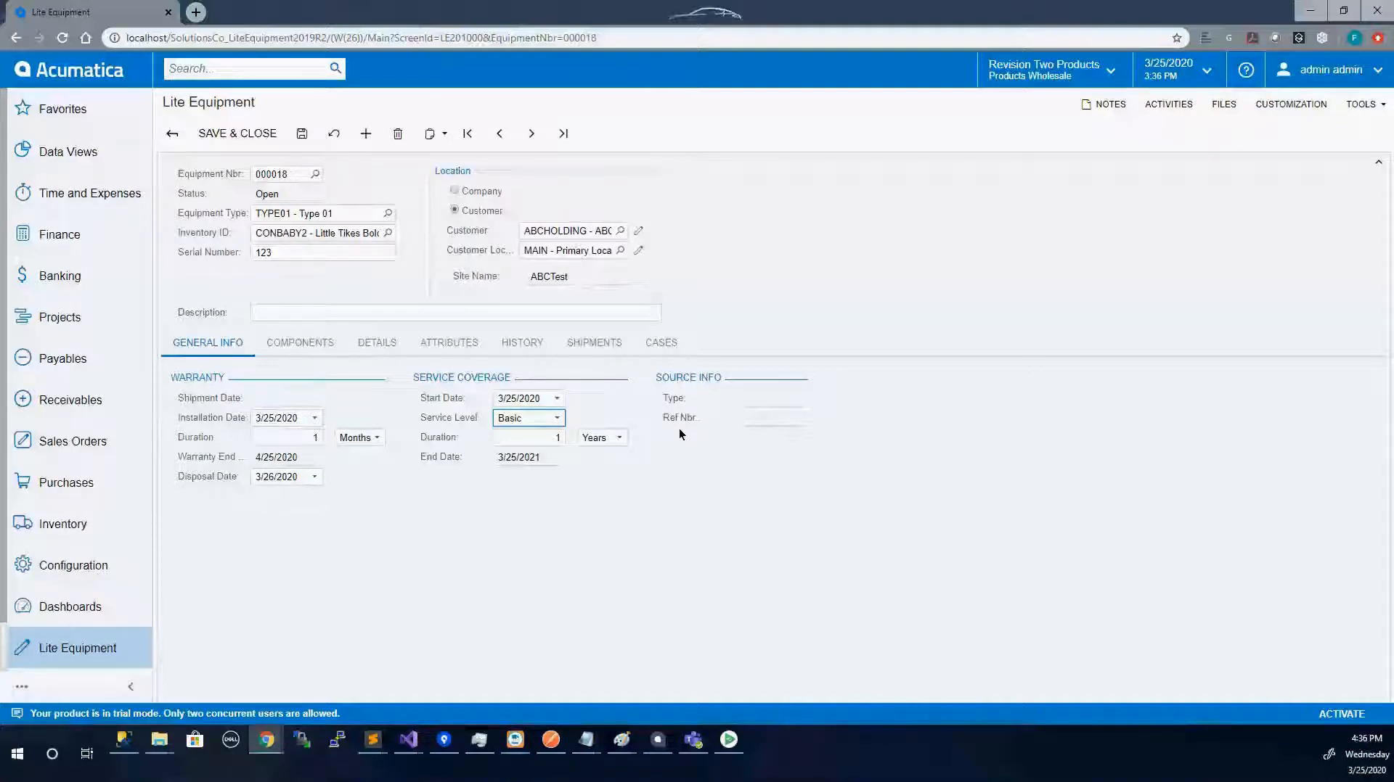
pyautogui.click(301, 136)
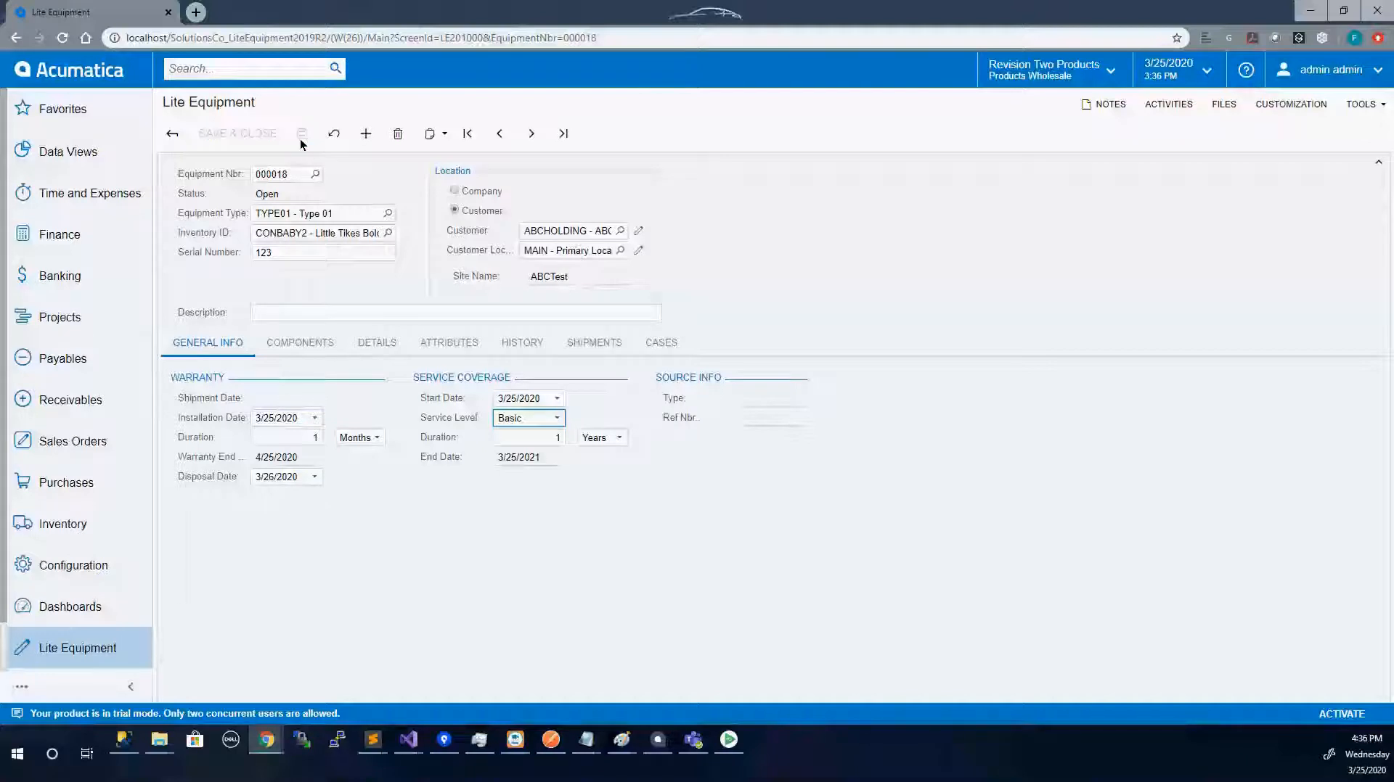
# Browse the source information of the existing equipment records from 000010 onward and return to record 000018
pyautogui.click(315, 174)
pyautogui.click(300, 282)
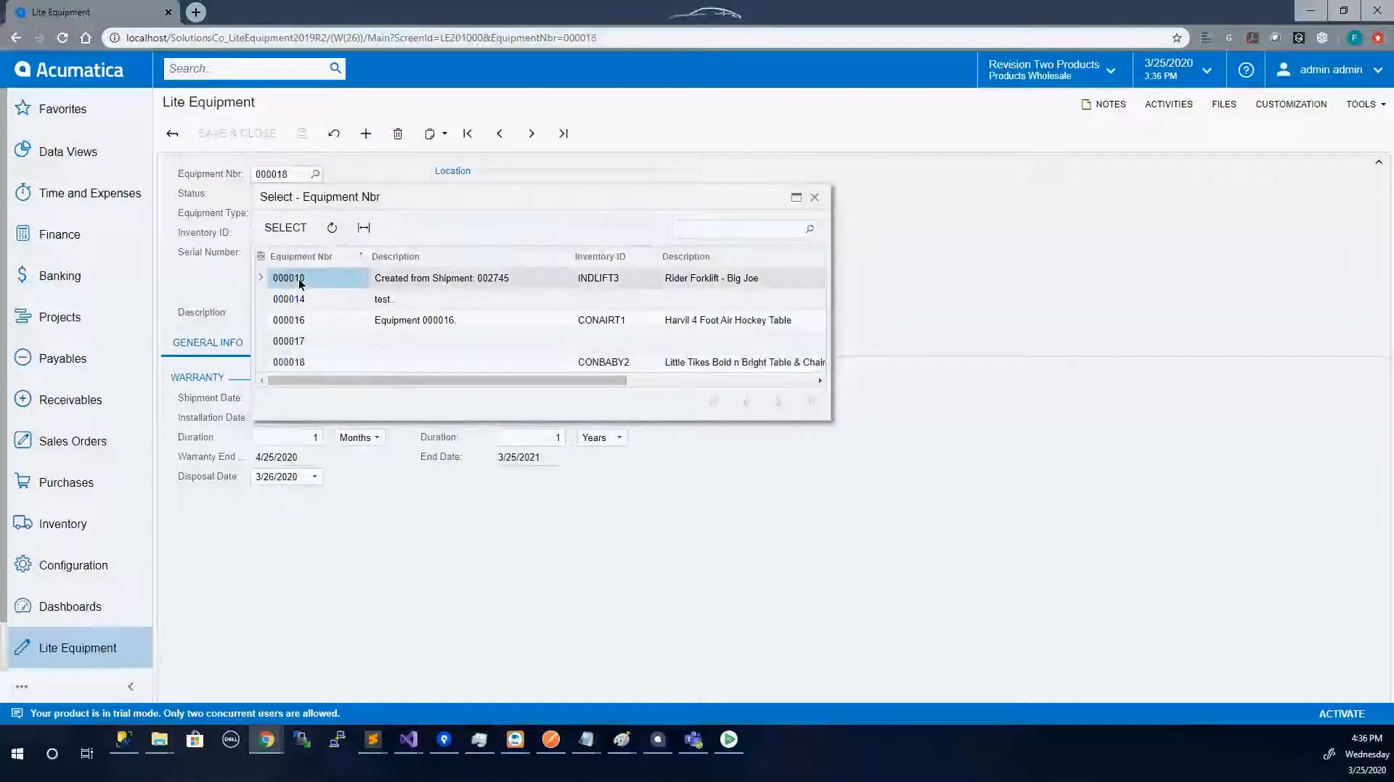
pyautogui.doubleClick(304, 278)
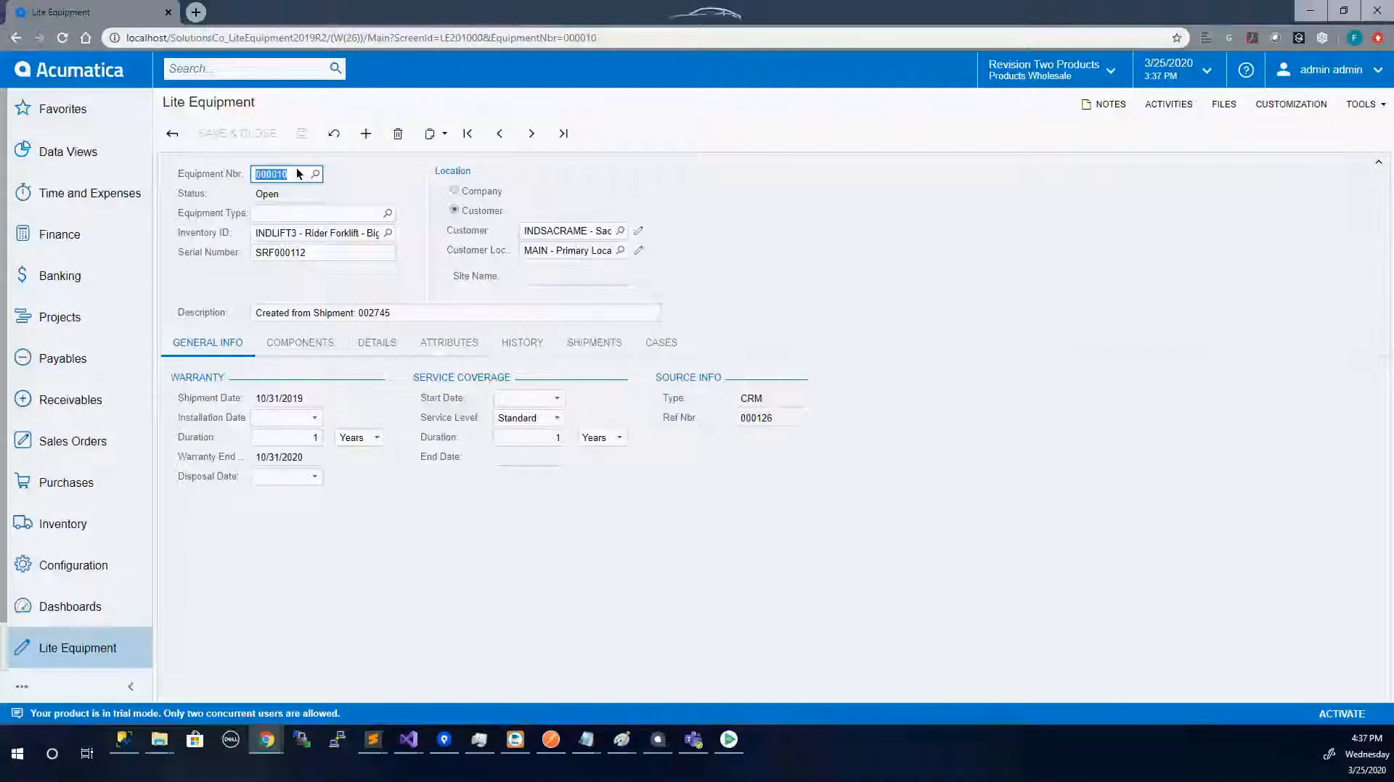
pyautogui.click(528, 134)
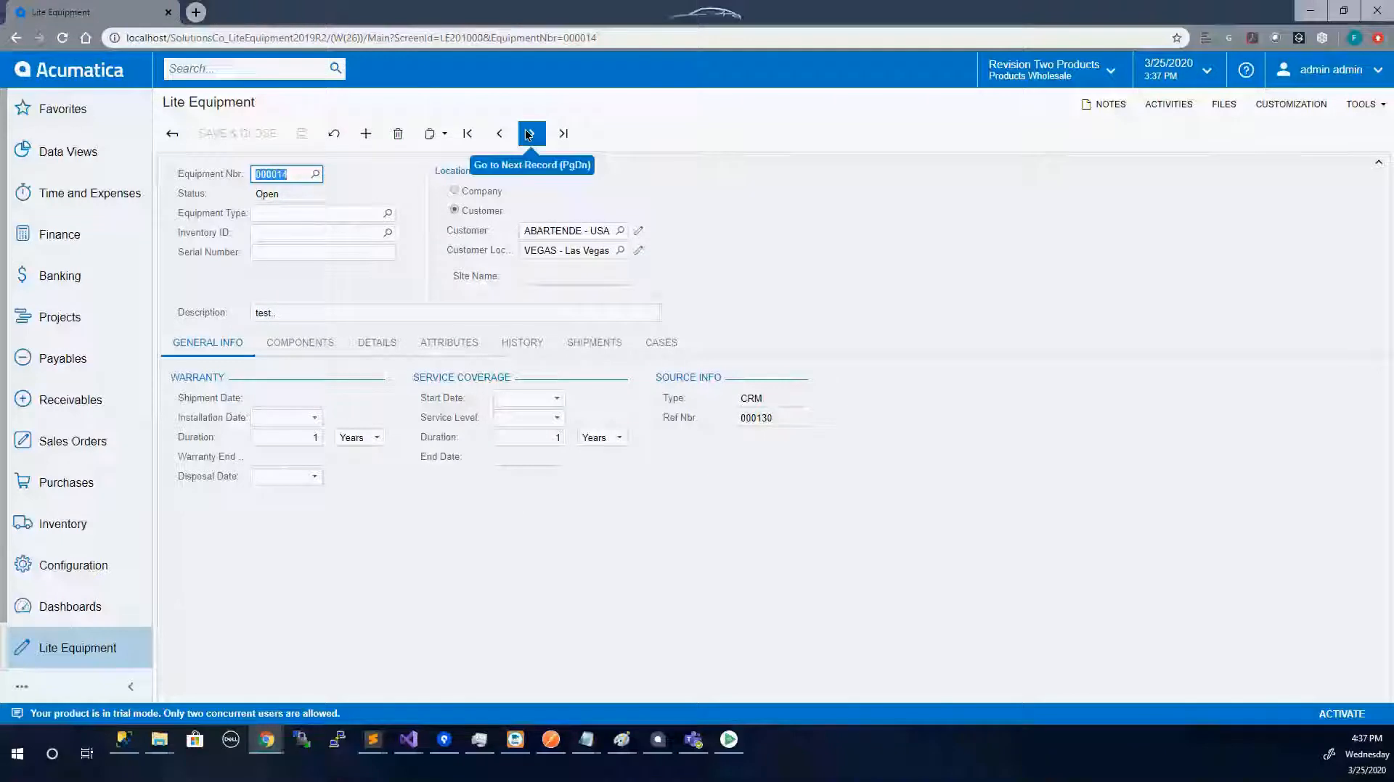
pyautogui.click(528, 134)
pyautogui.click(528, 134)
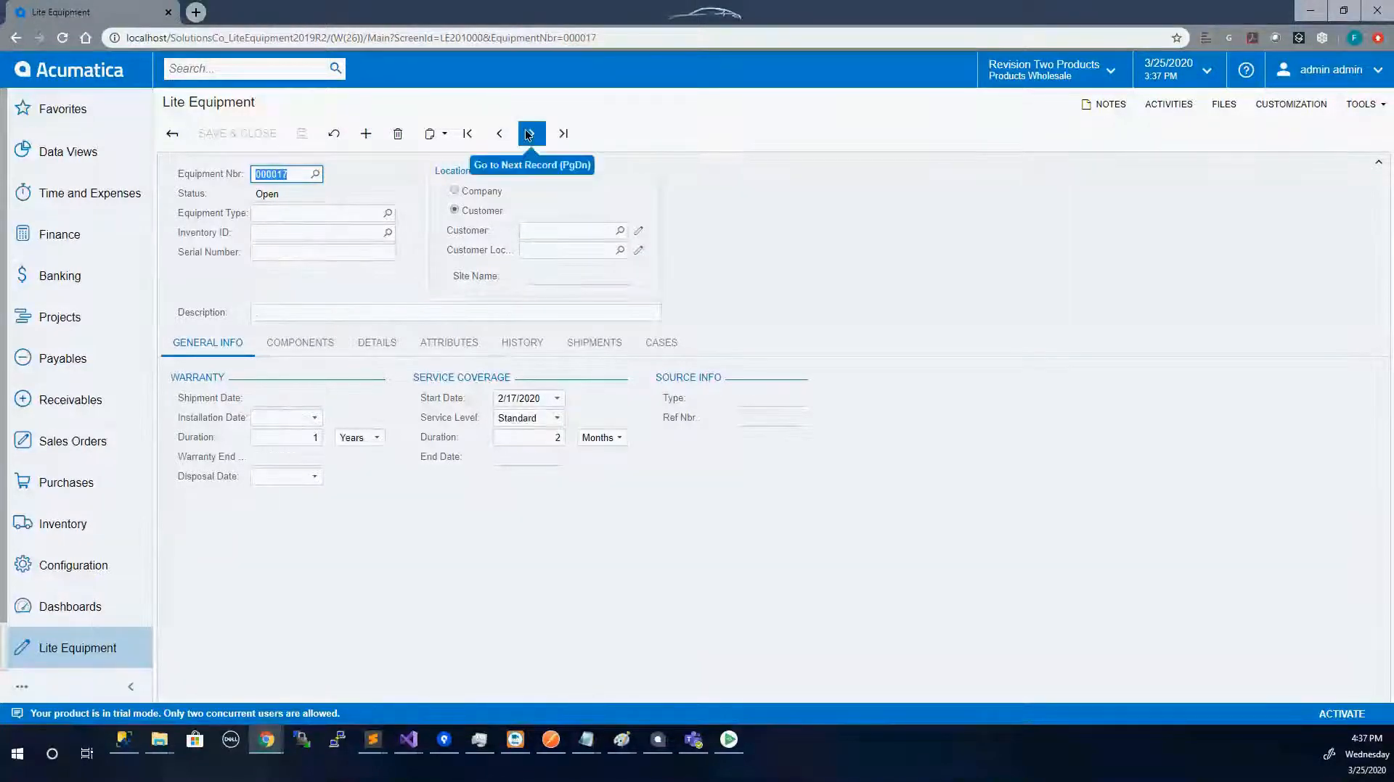
pyautogui.click(527, 135)
pyautogui.click(527, 135)
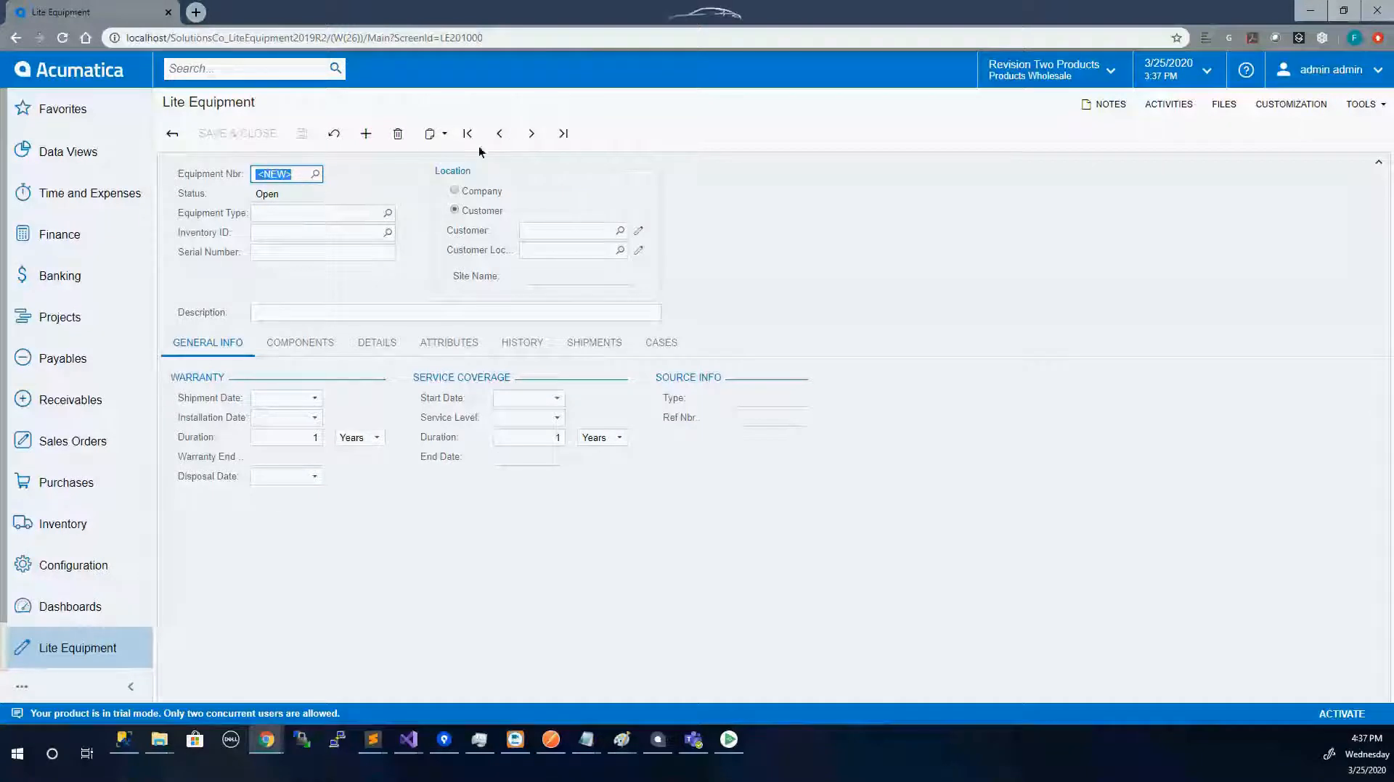
pyautogui.click(500, 134)
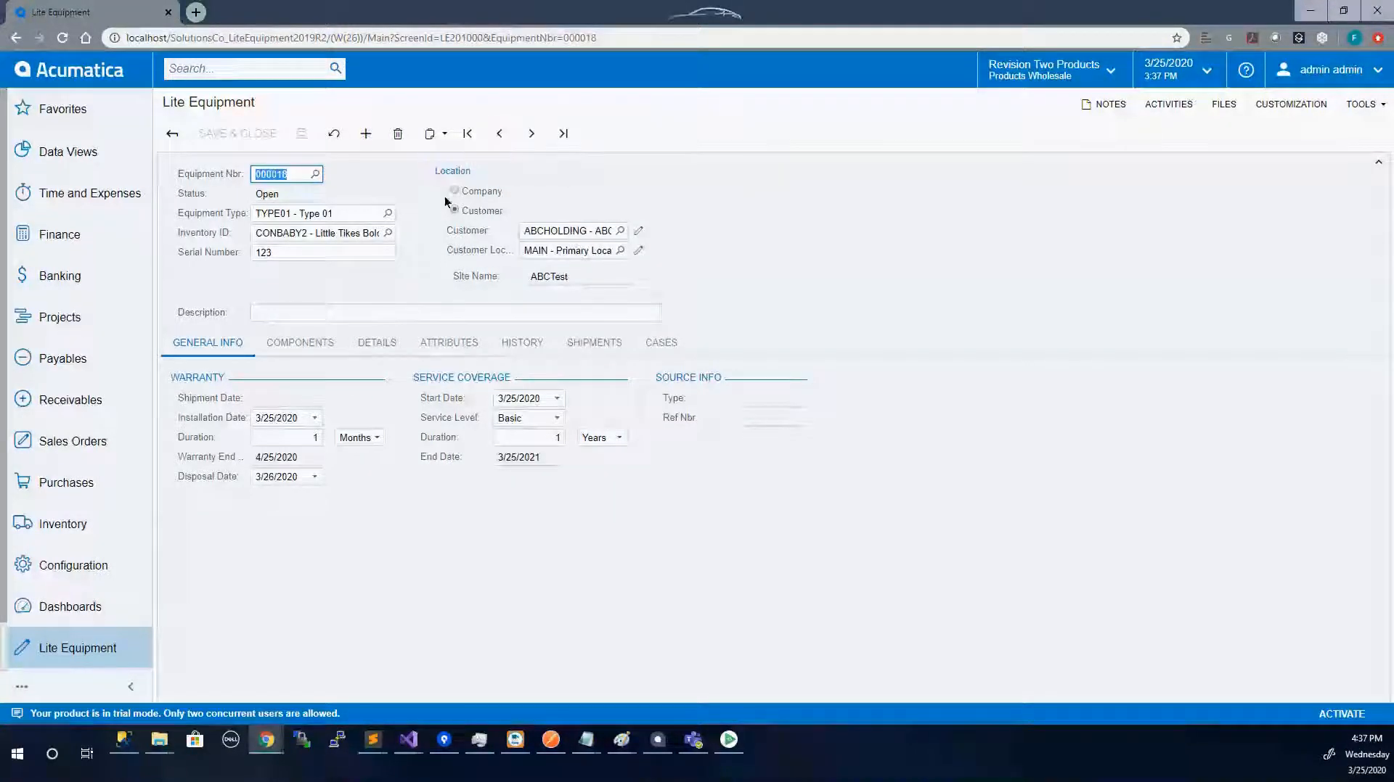
# Add CONAIRT1 as a component of the equipment and check the rest of its component row
pyautogui.click(298, 348)
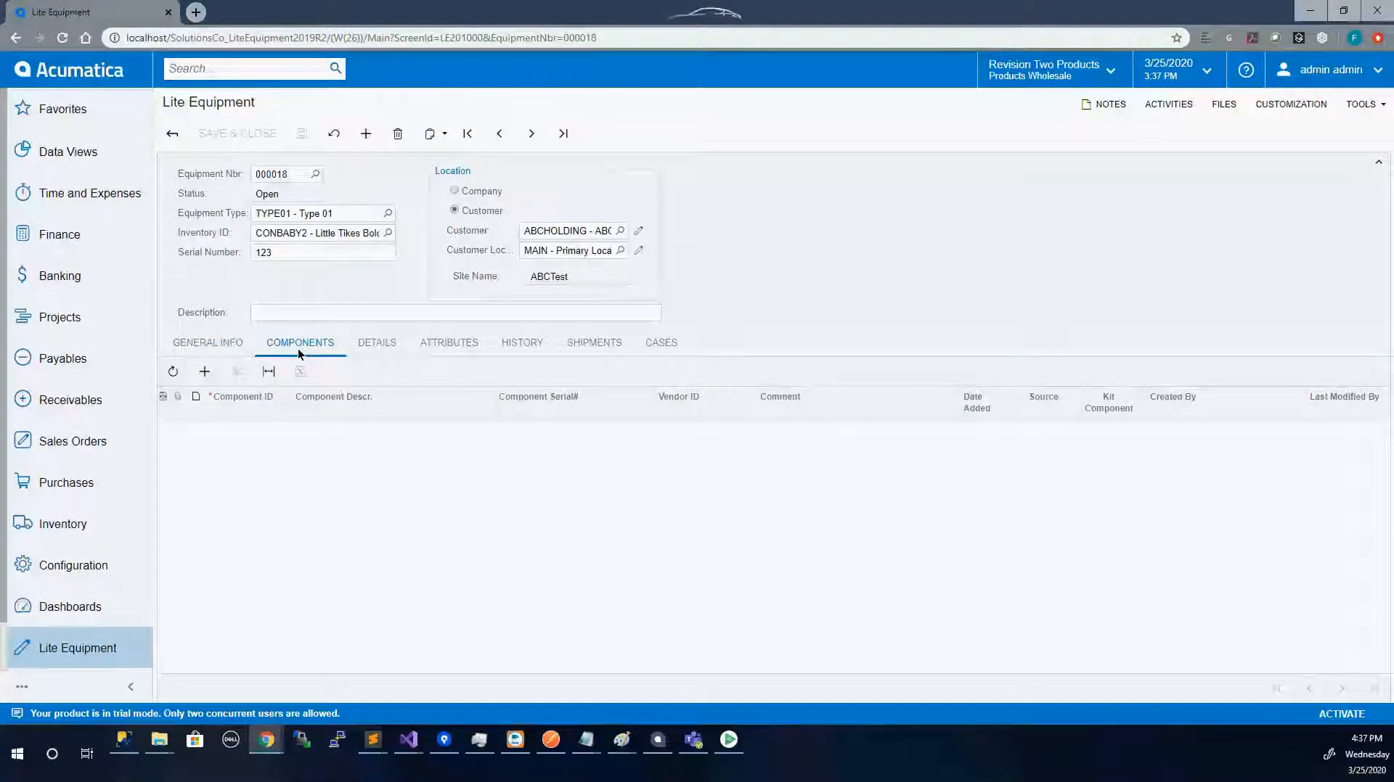
pyautogui.click(204, 372)
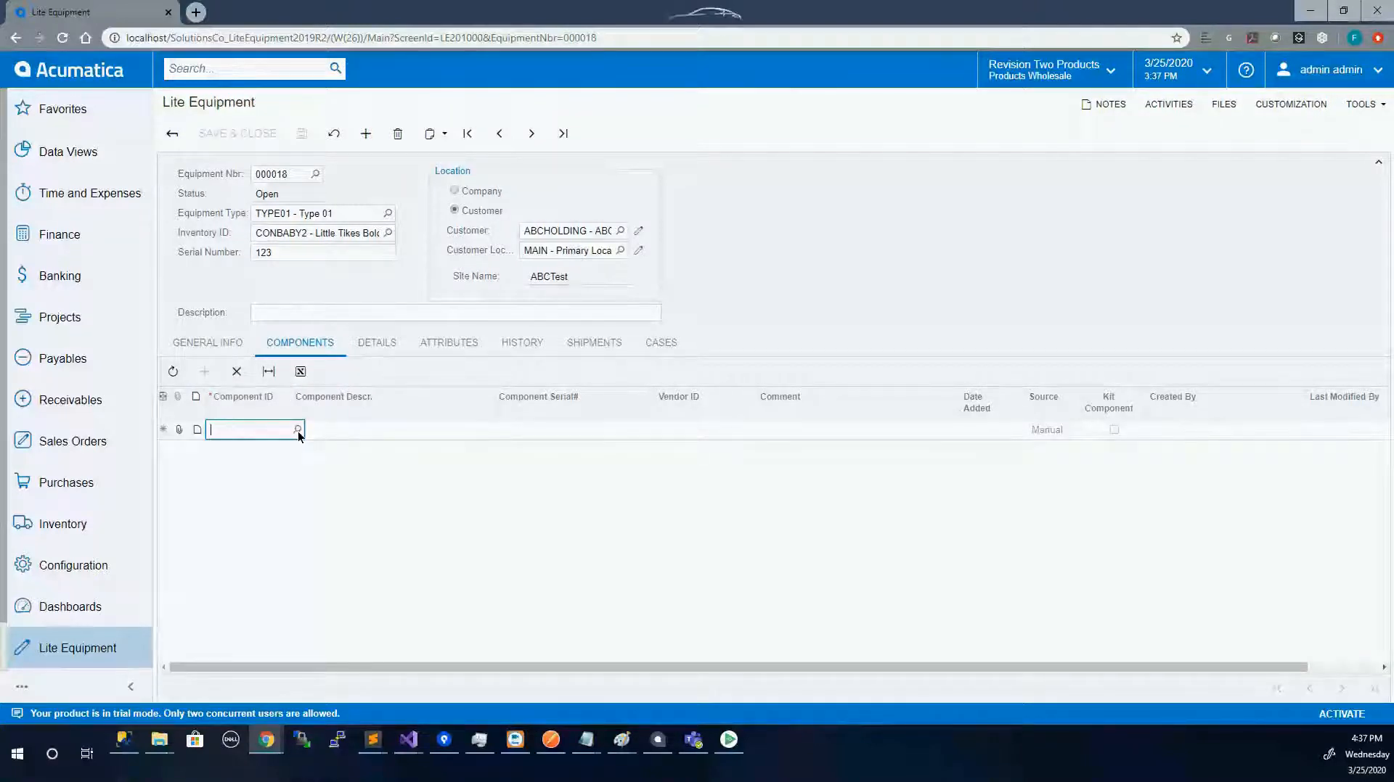
pyautogui.click(298, 430)
pyautogui.doubleClick(232, 274)
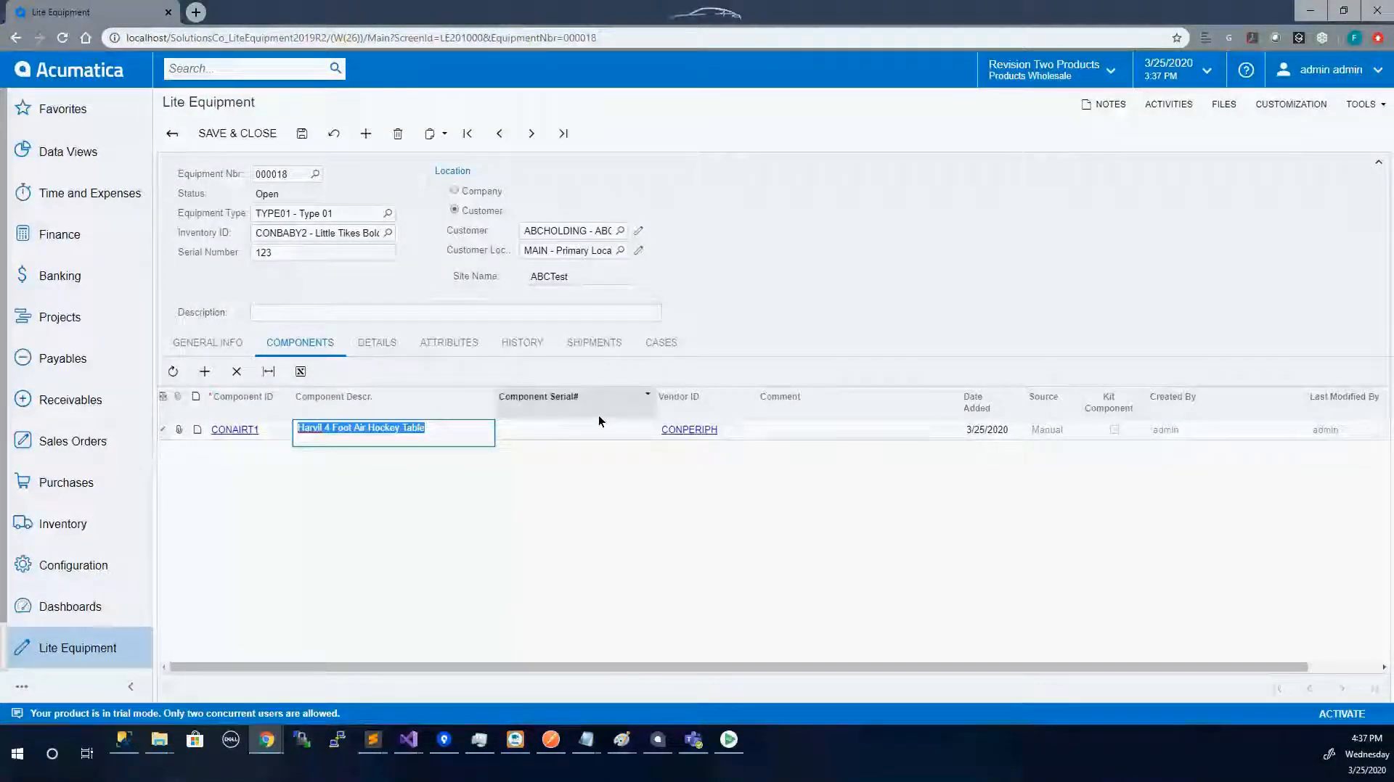
pyautogui.moveTo(953, 676); pyautogui.dragTo(1063, 664)
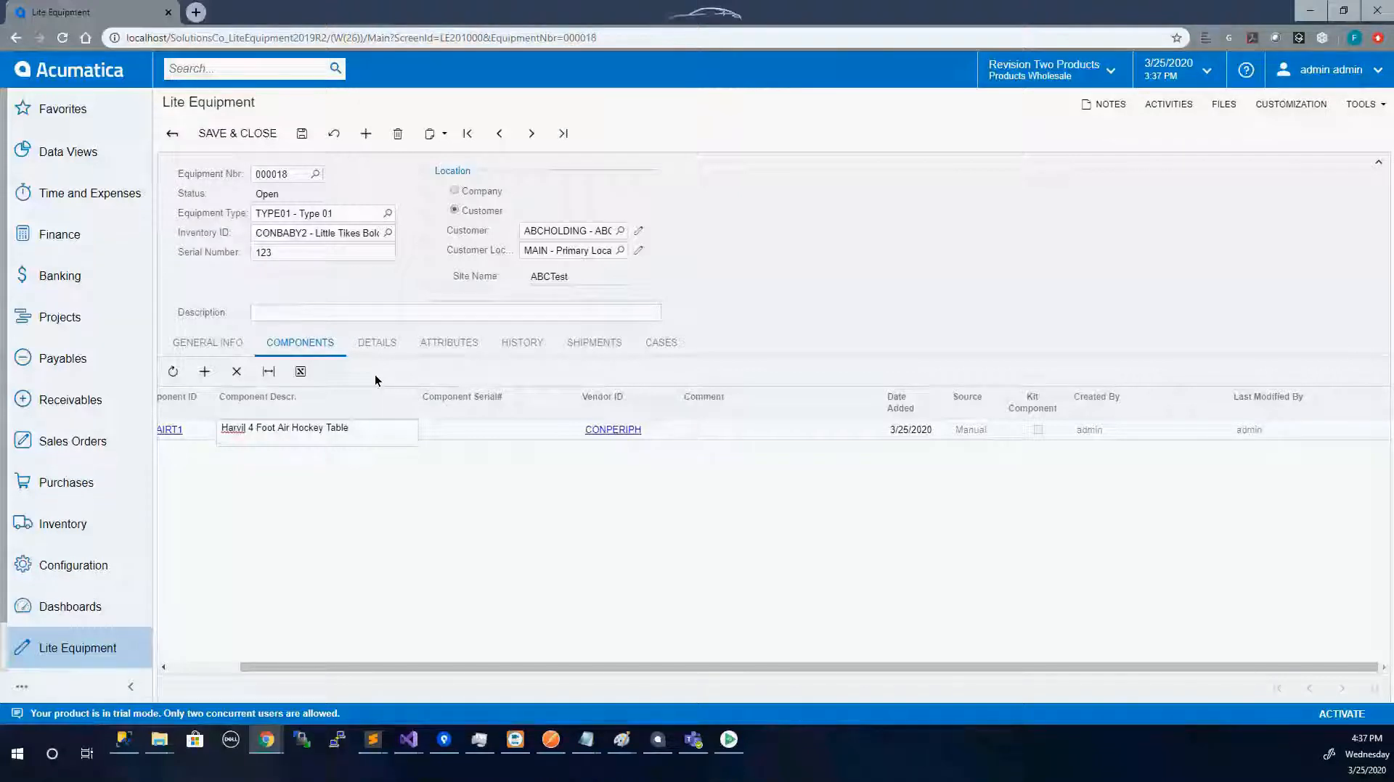
pyautogui.click(288, 179)
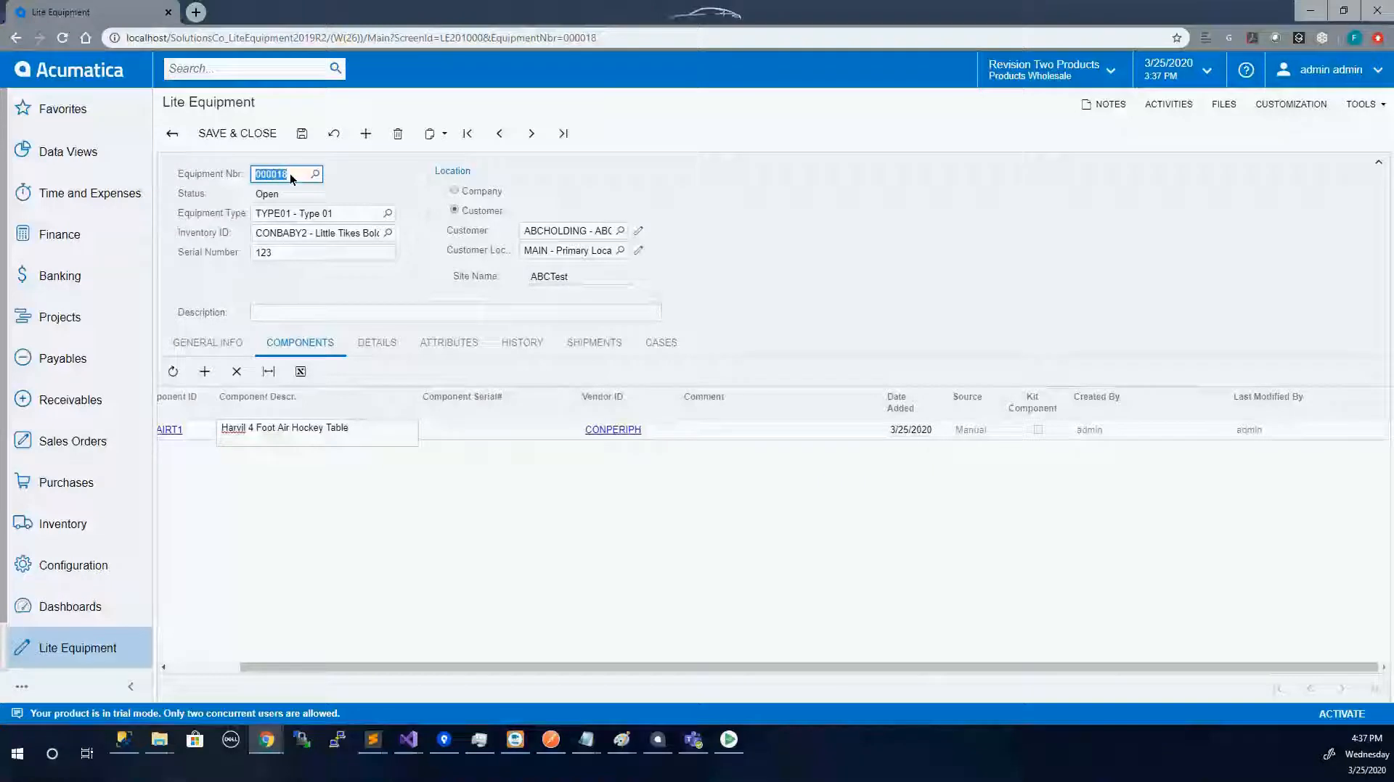
# Open the Kit Equipment screen in a new browser tab and show the AALEGO500 kit with its components
pyautogui.click(469, 669)
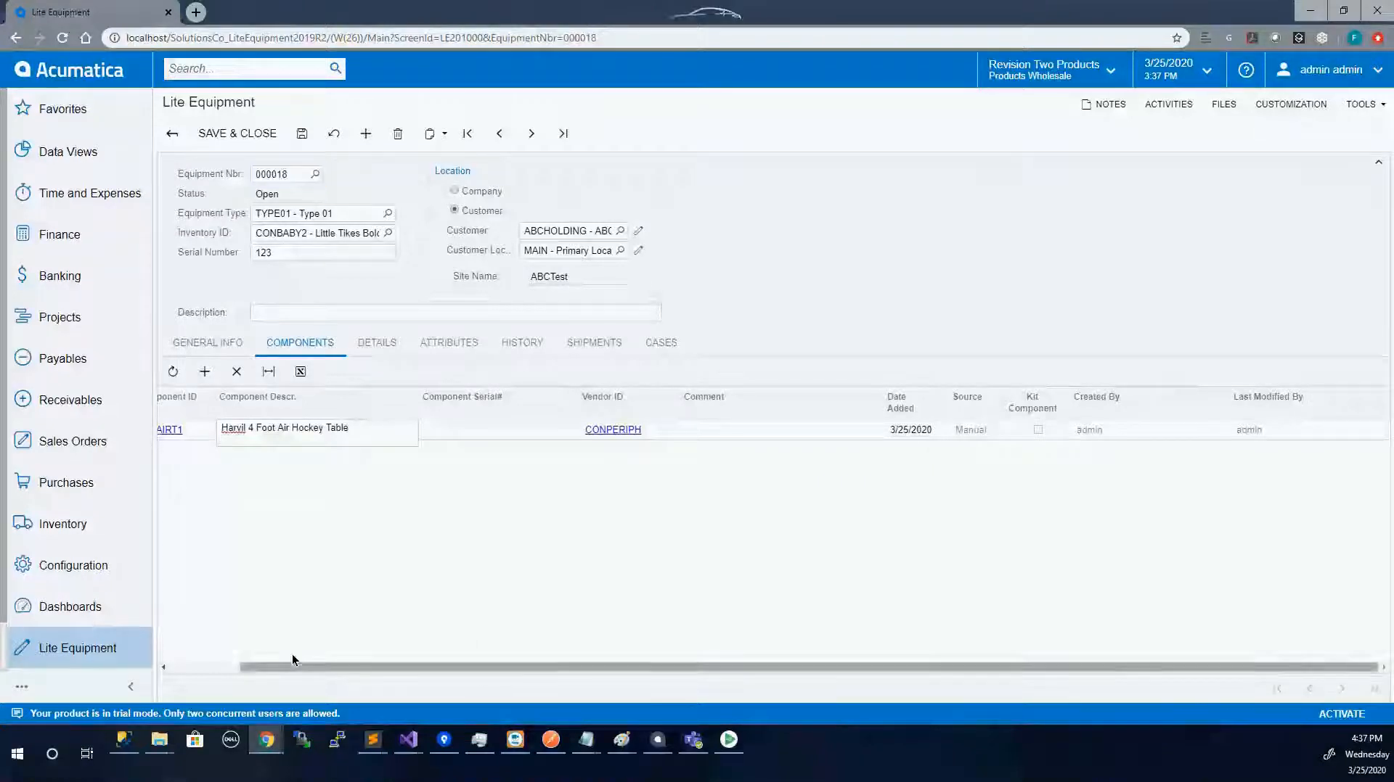
pyautogui.click(184, 666)
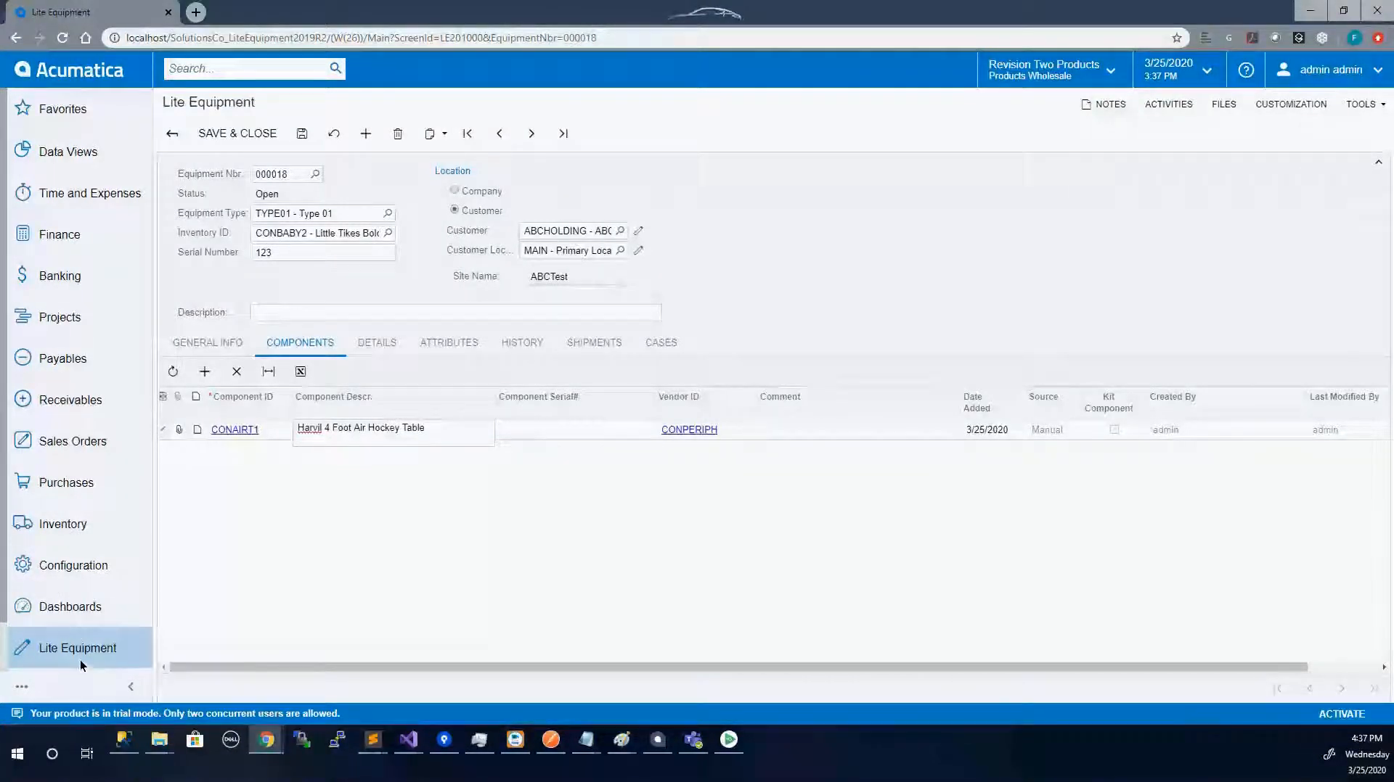
pyautogui.click(93, 636)
pyautogui.rightClick(227, 260)
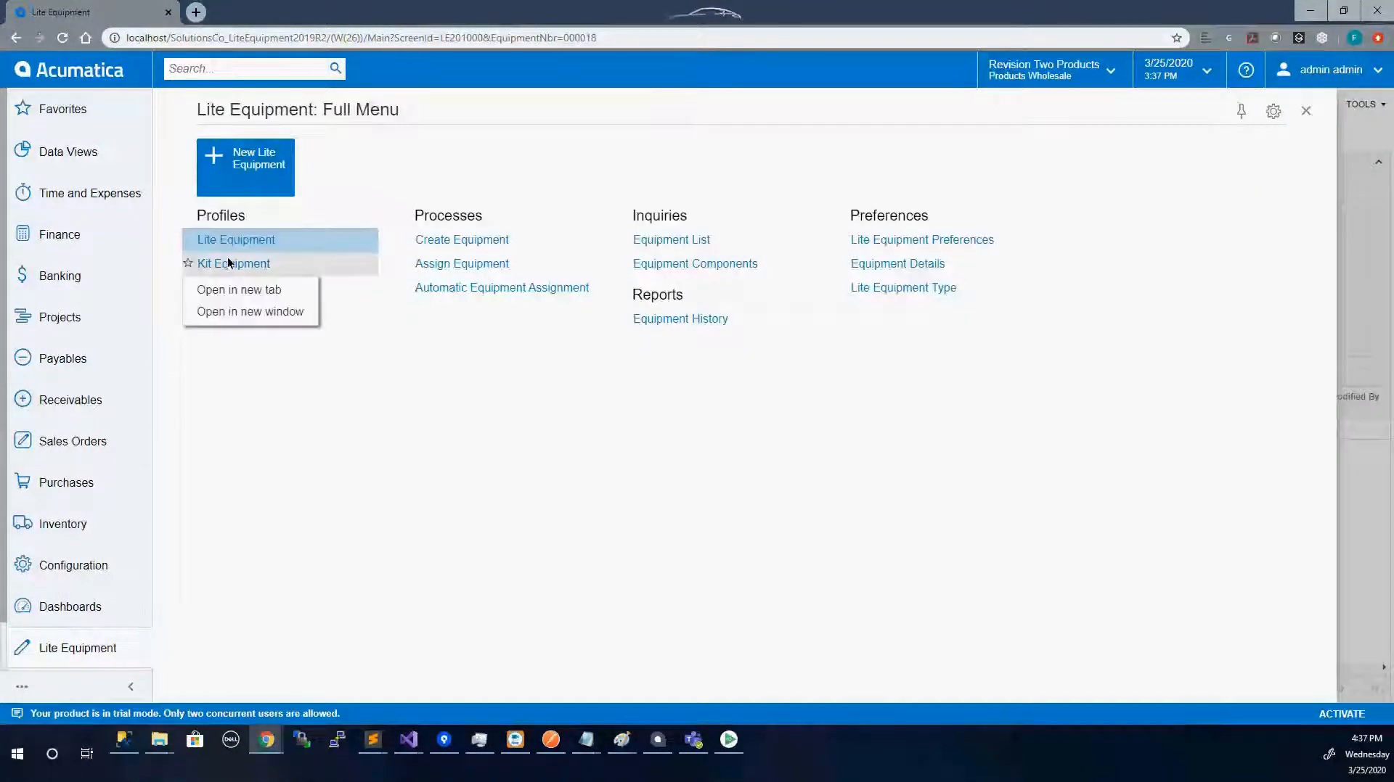
pyautogui.click(251, 289)
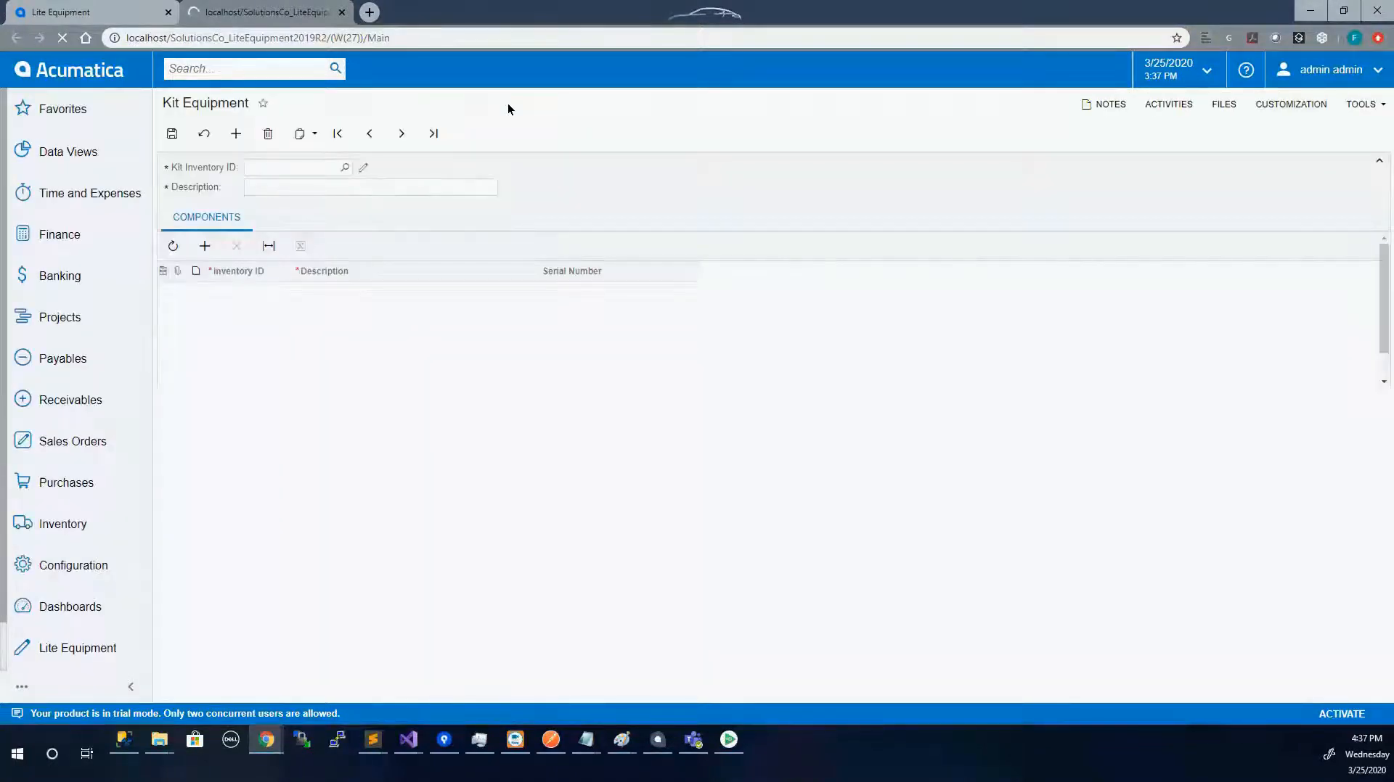
pyautogui.click(402, 133)
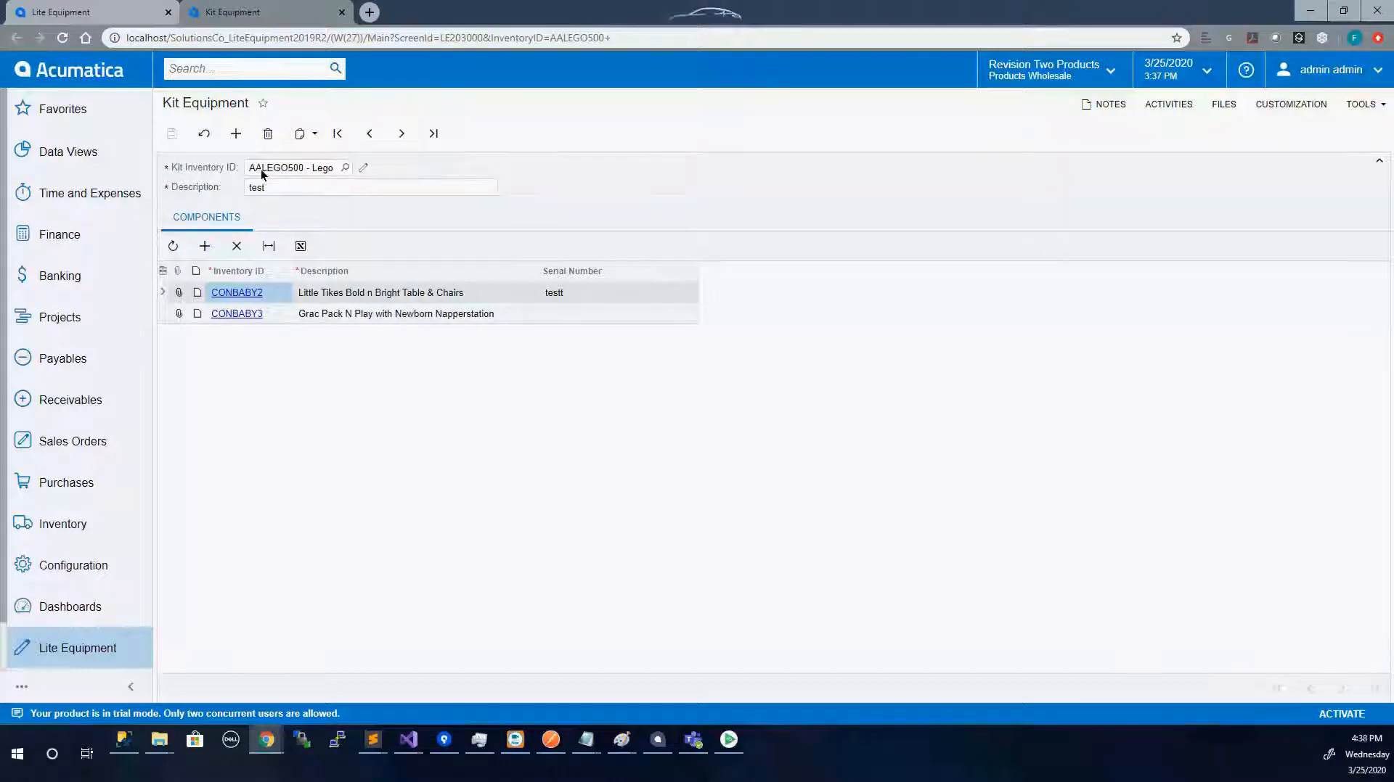
# Back in equipment record 000018, delete the CONAIRT1 component, change the inventory item to AALEGO500 and save the record
pyautogui.click(91, 11)
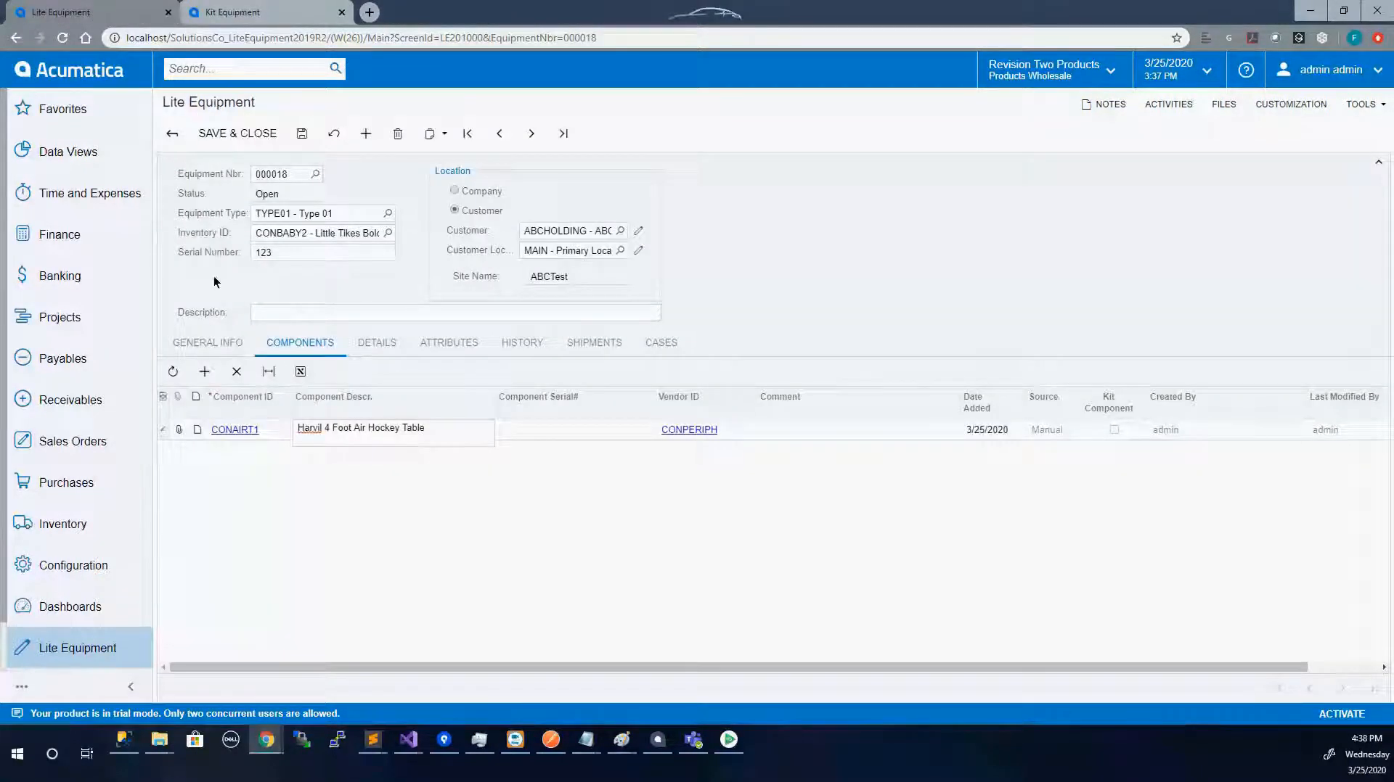
pyautogui.click(236, 372)
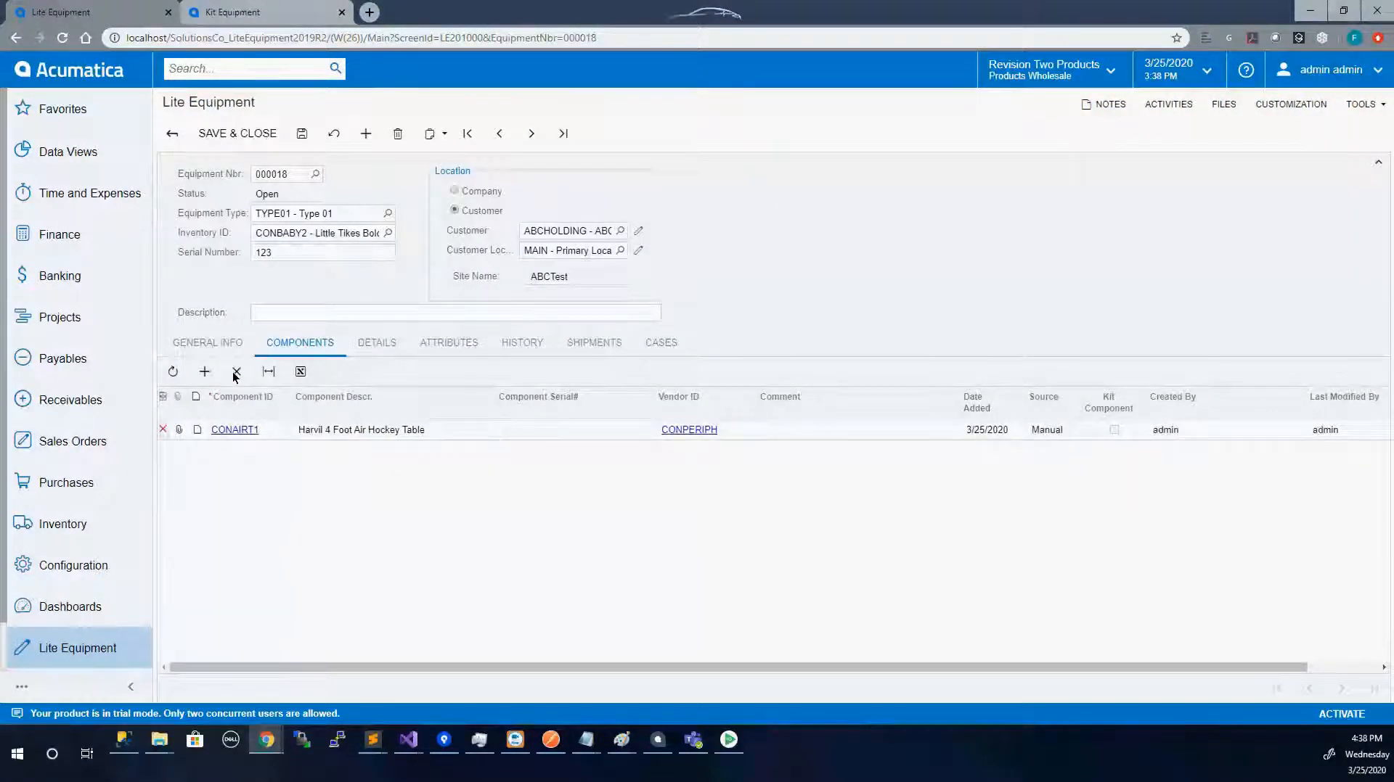
pyautogui.click(346, 230)
pyautogui.write('lego')
pyautogui.click(280, 253)
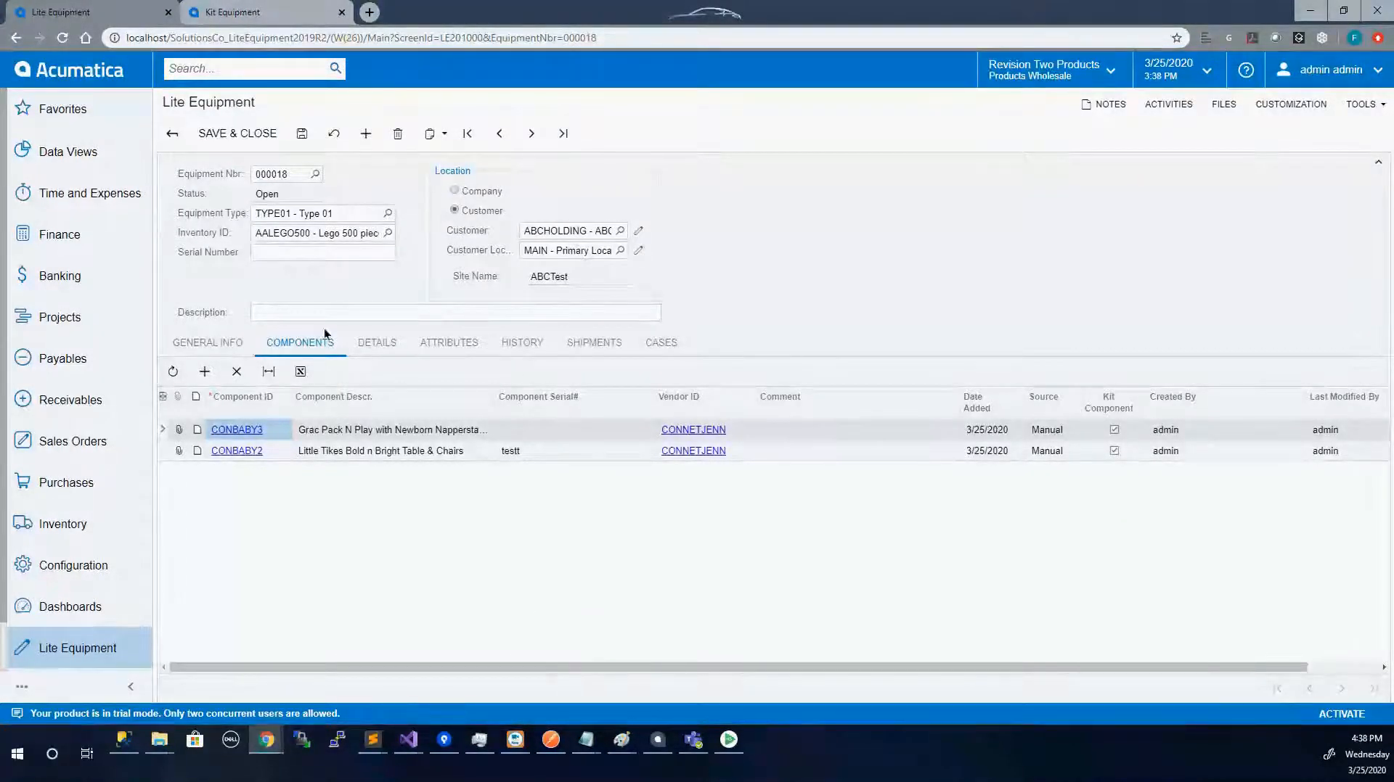
pyautogui.click(302, 134)
# Check the record's details section and open the Equipment Details list in a new browser tab to examine the available details
pyautogui.click(377, 344)
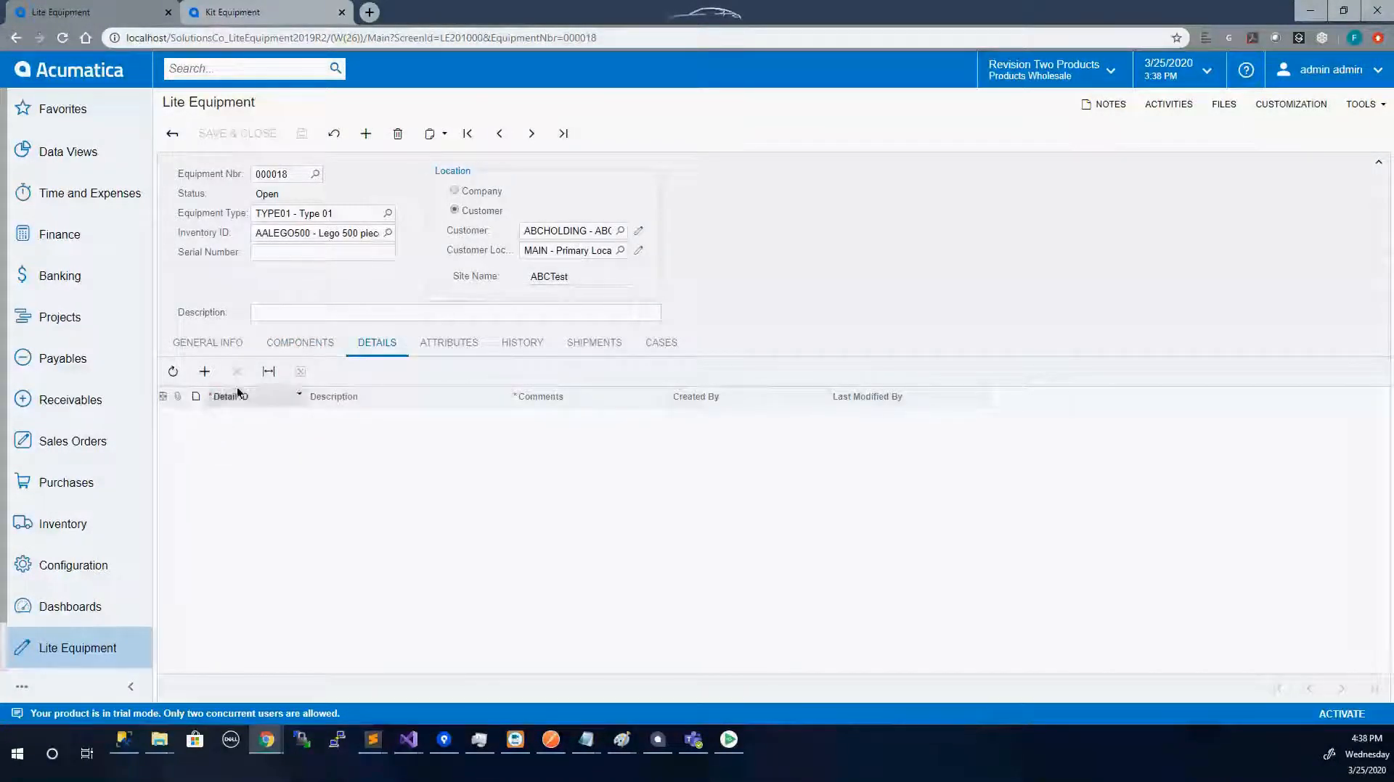
pyautogui.click(93, 650)
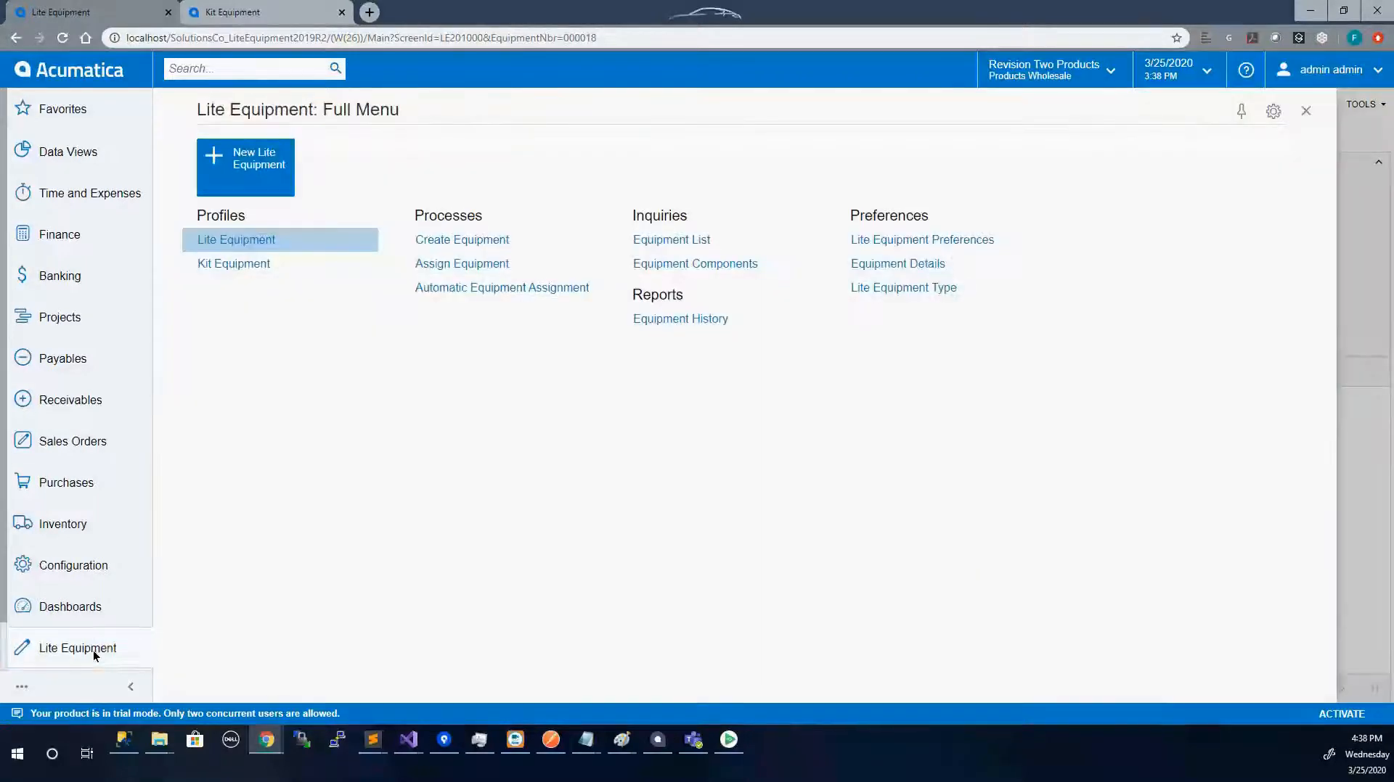
pyautogui.rightClick(898, 265)
pyautogui.click(896, 289)
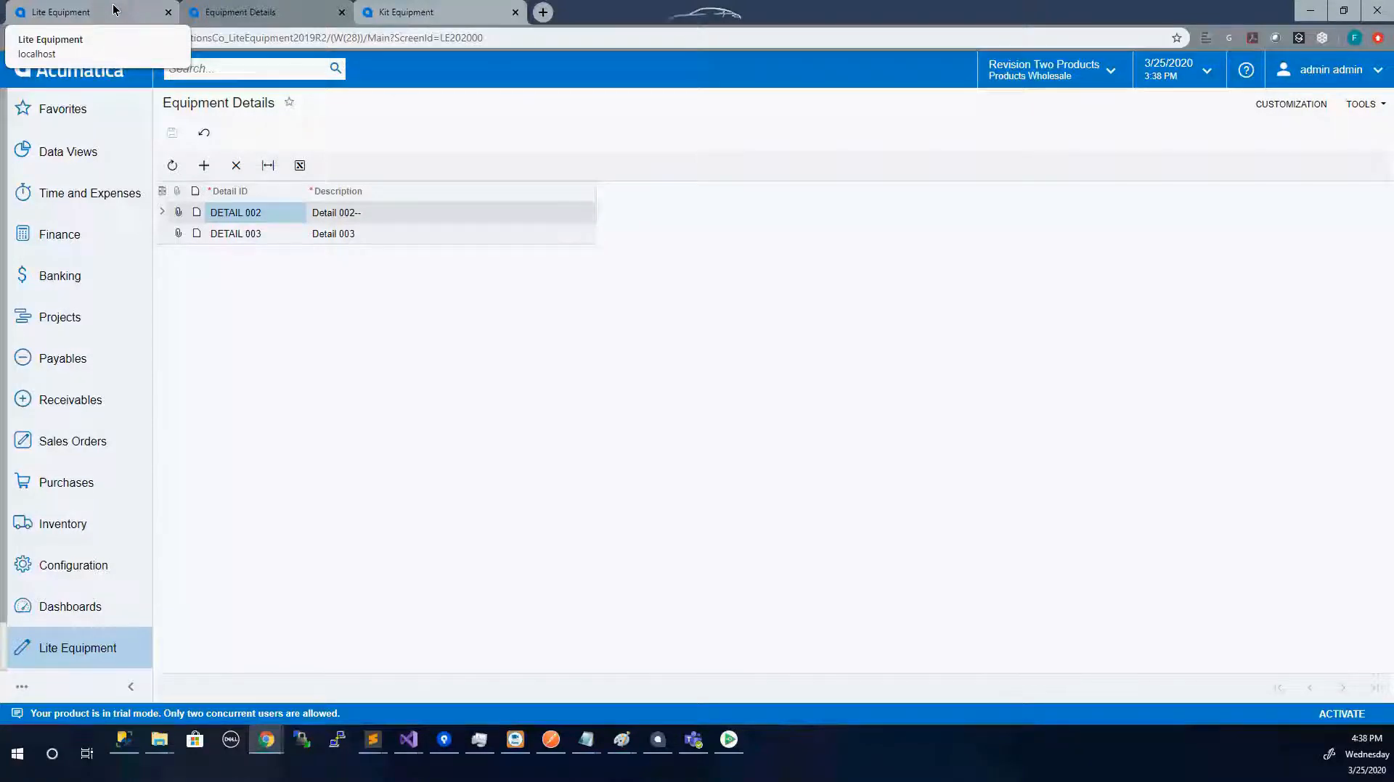
# Add a detail line to record 000018 with DETAIL 002 and the comment "Comment from Detail line", and save the record
pyautogui.click(114, 10)
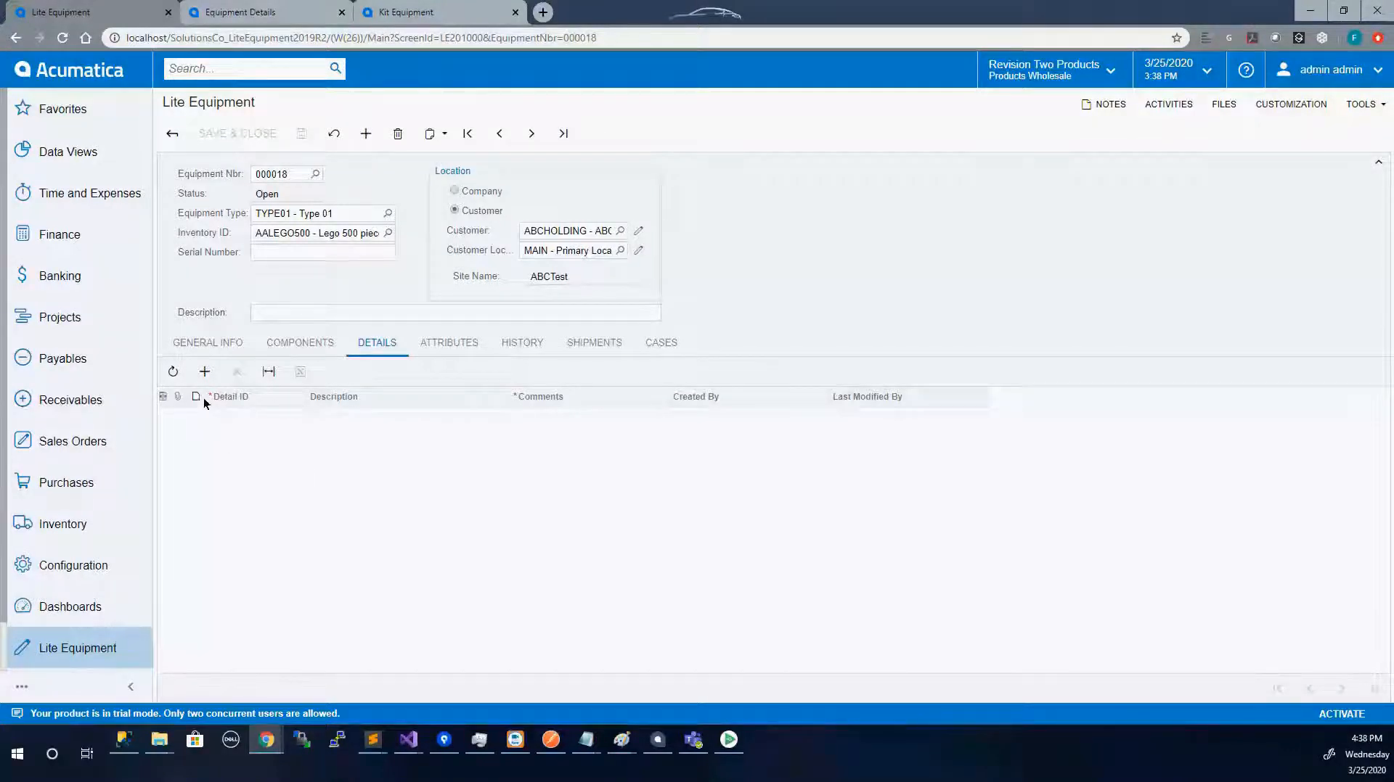
pyautogui.click(206, 370)
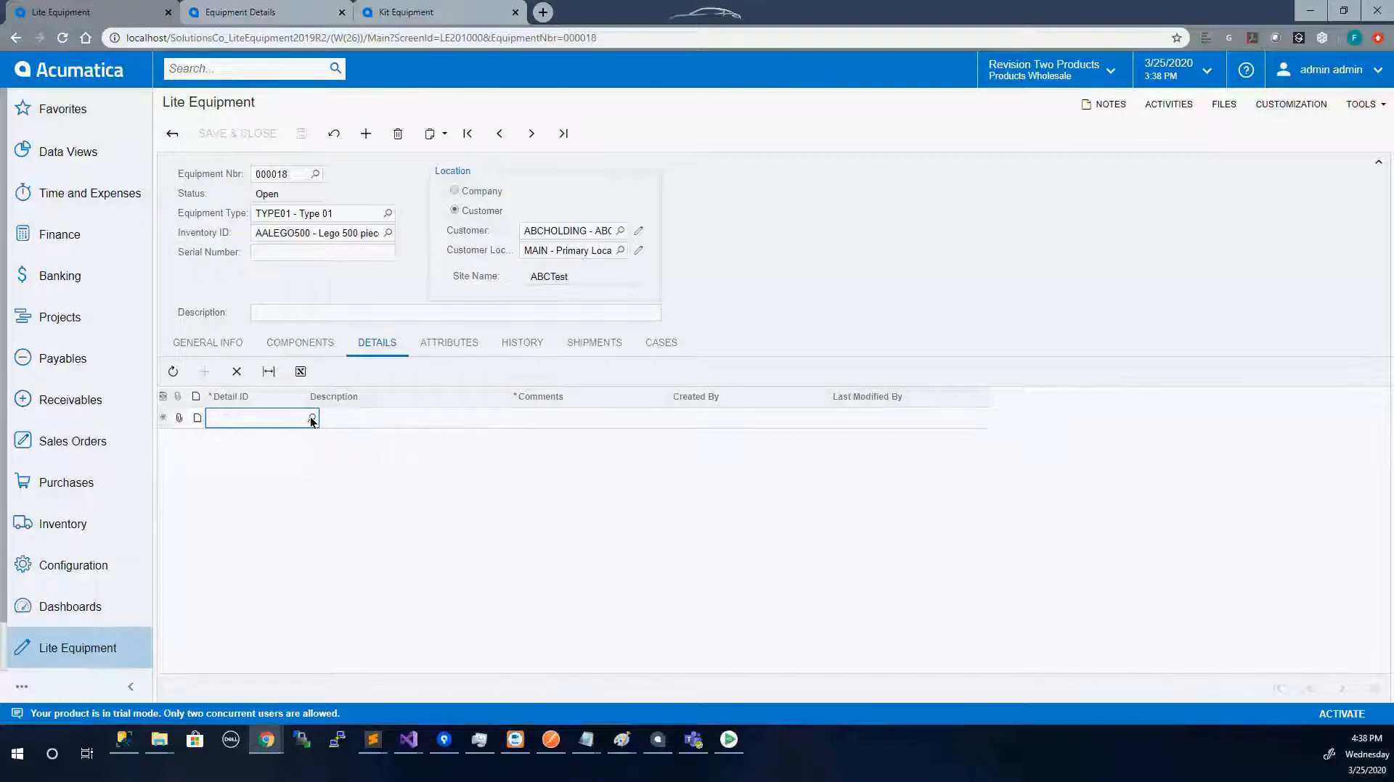
pyautogui.click(312, 420)
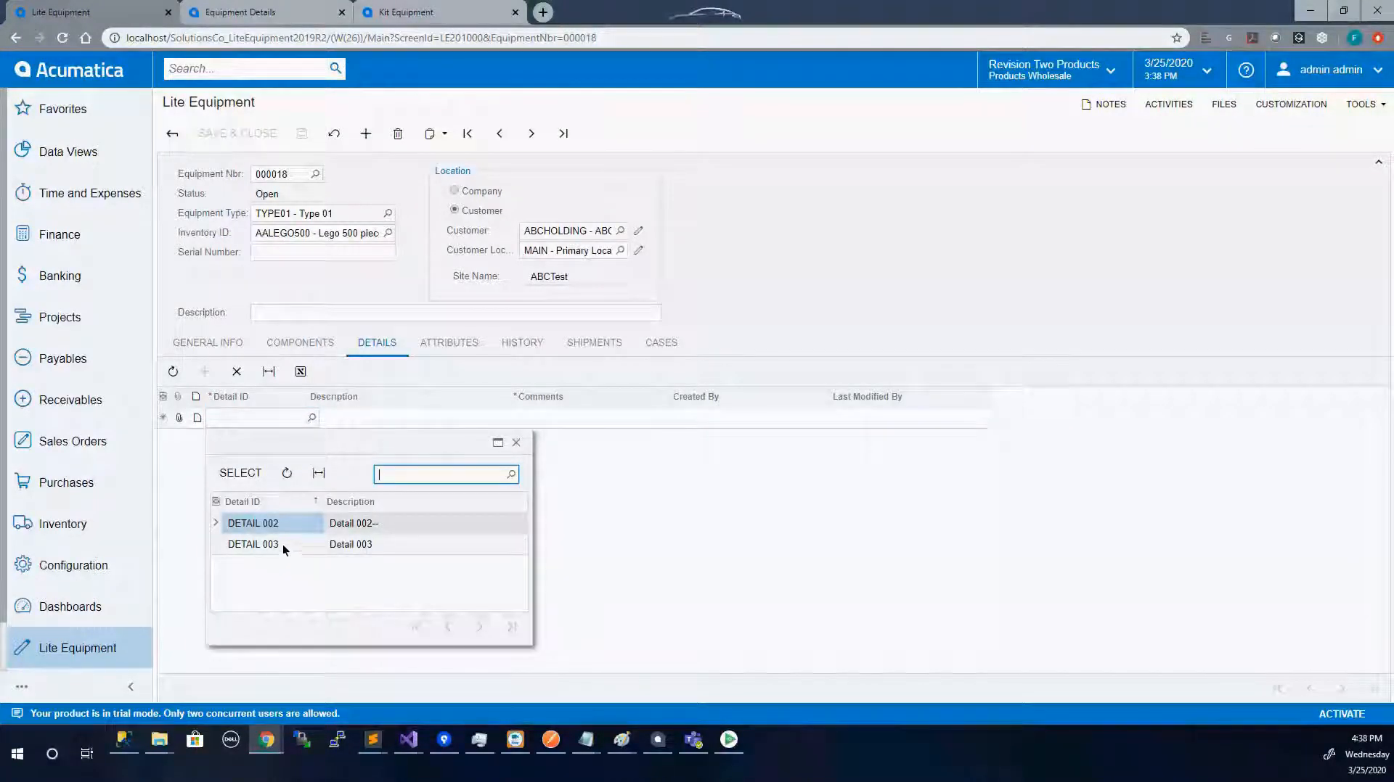
pyautogui.click(255, 527)
pyautogui.click(255, 527)
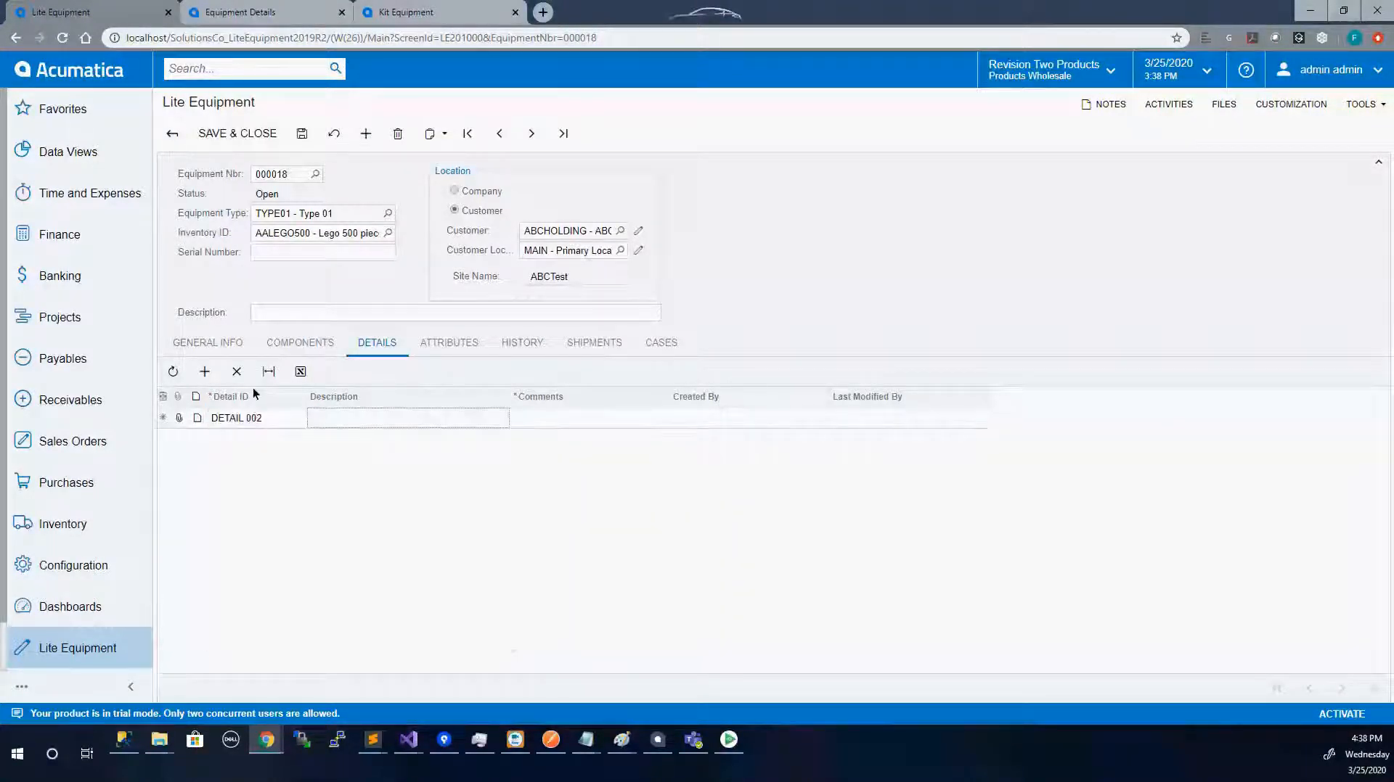
pyautogui.click(249, 17)
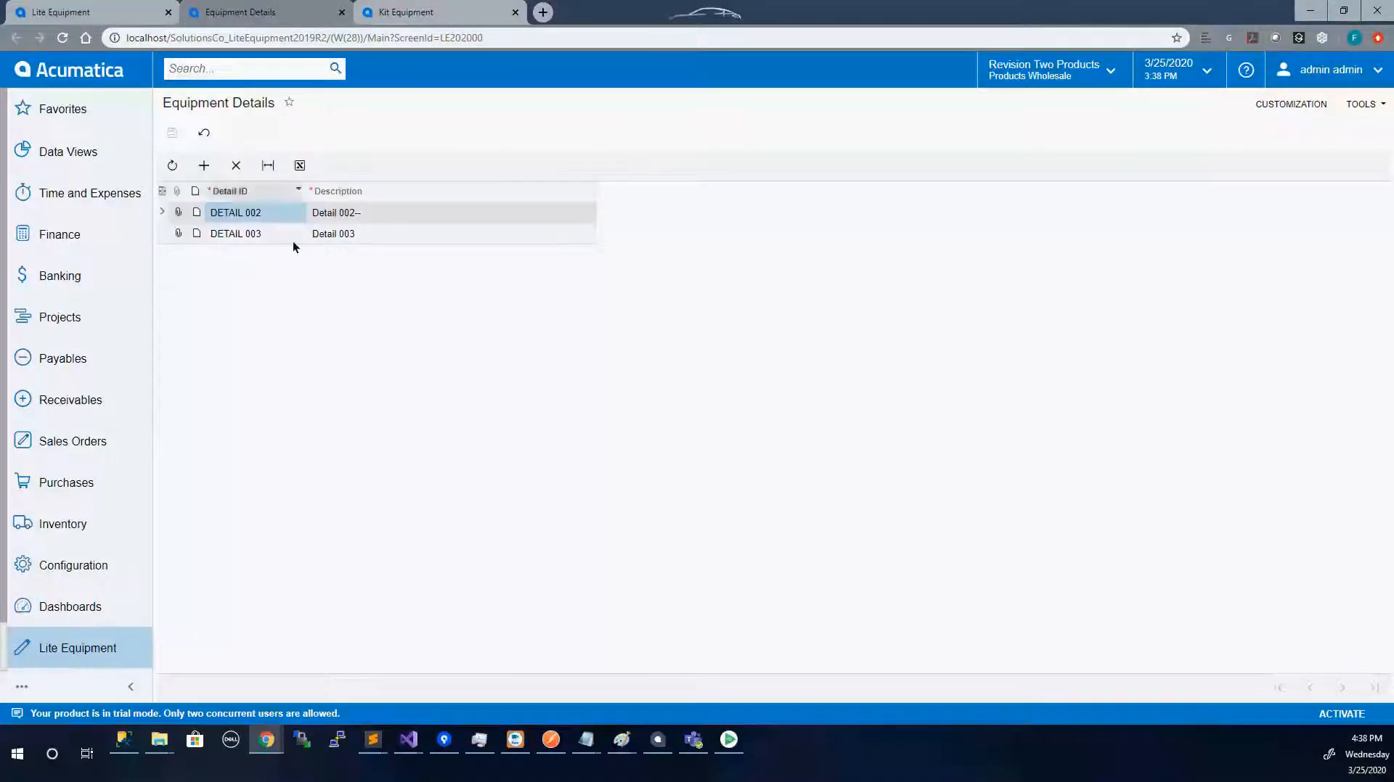
pyautogui.hotkey('ctrl', 'shift', 'Tab')
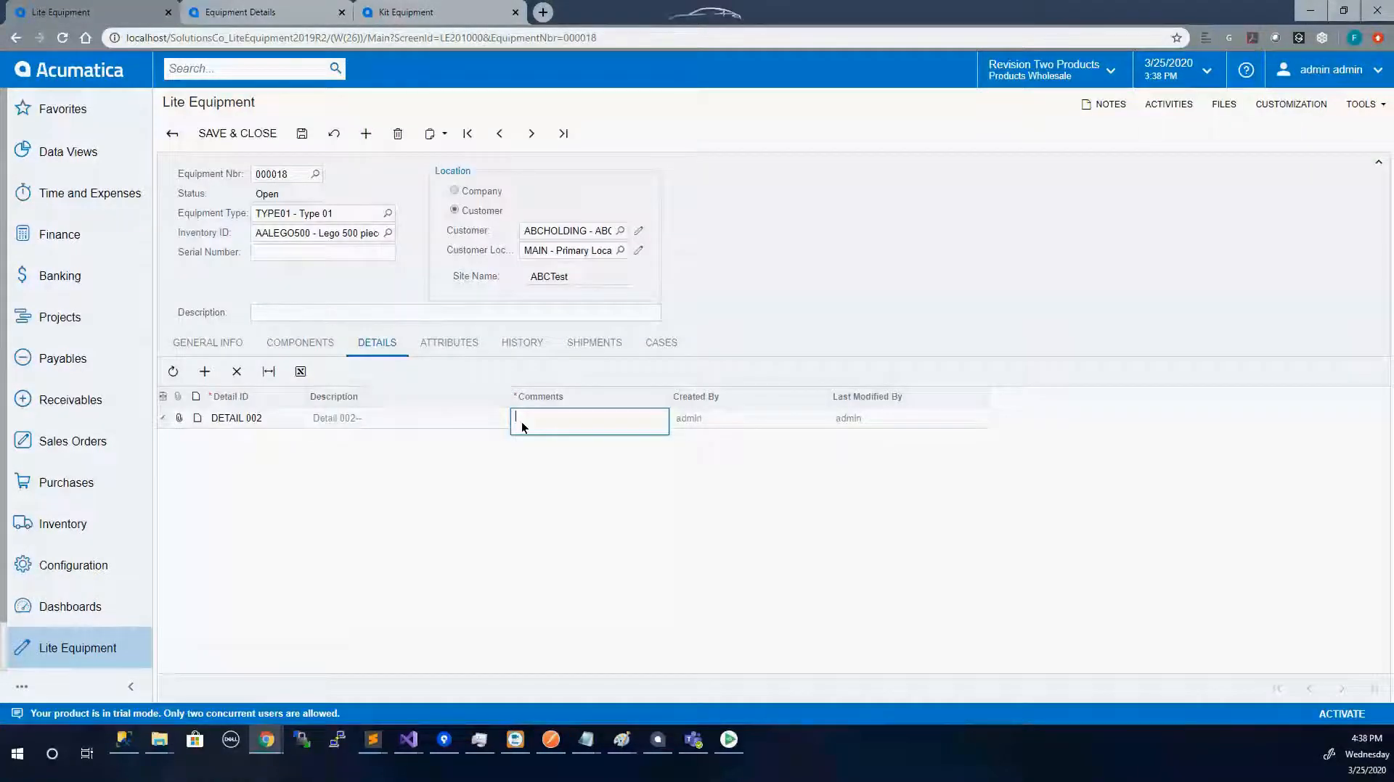
pyautogui.write('Comment from Detail line')
pyautogui.press('Return')
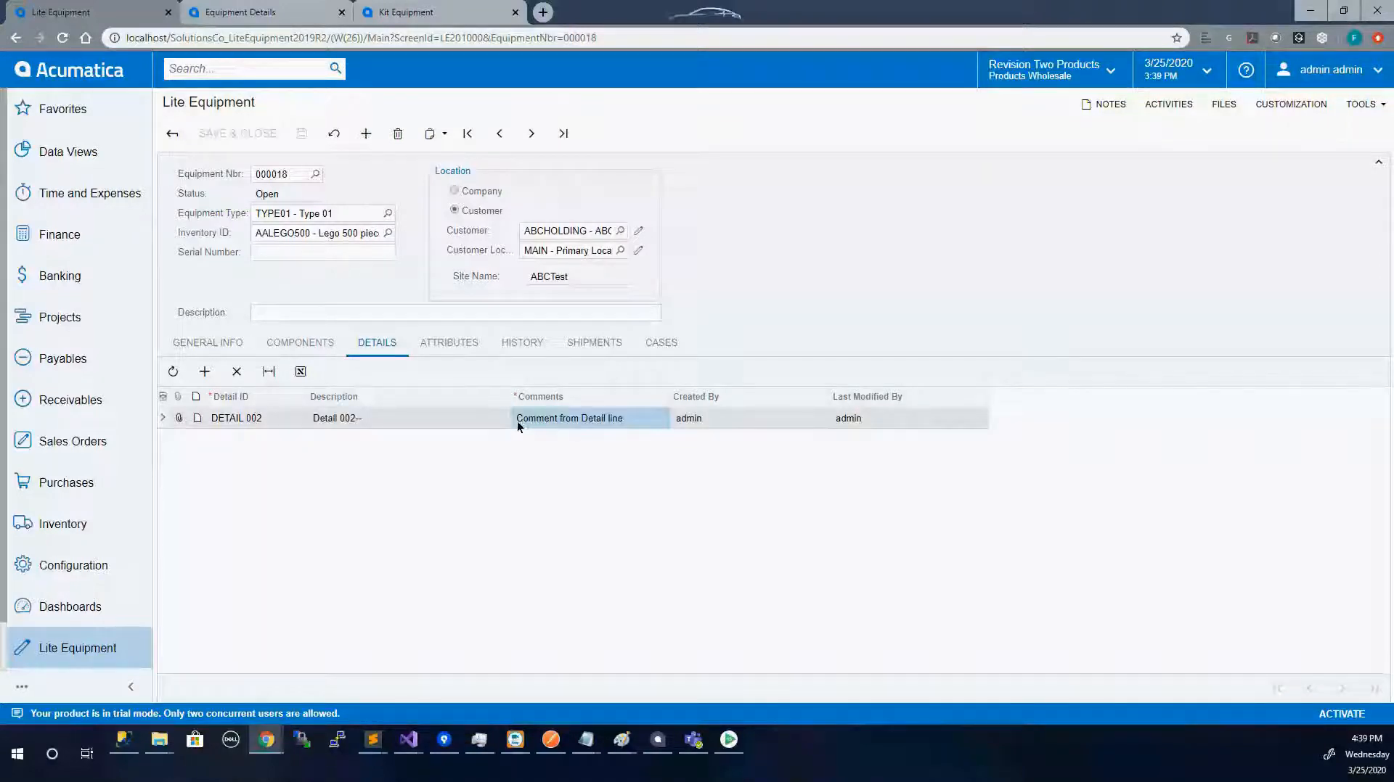
# Choose a value for the equipment's Color attribute and save the record
pyautogui.click(457, 342)
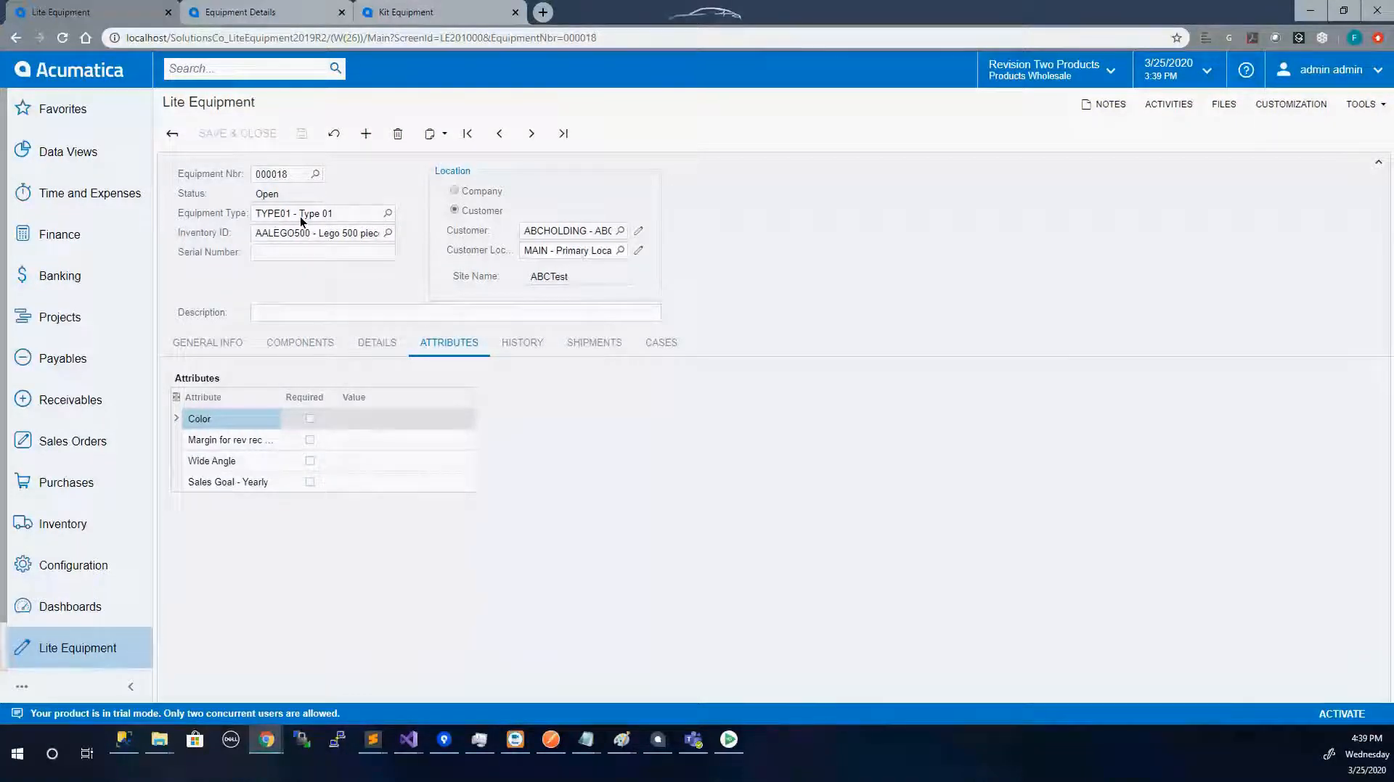
pyautogui.click(405, 423)
pyautogui.click(412, 424)
pyautogui.click(411, 457)
pyautogui.click(305, 138)
# Show the equipment's location history, change the location to Company and save the record
pyautogui.click(521, 354)
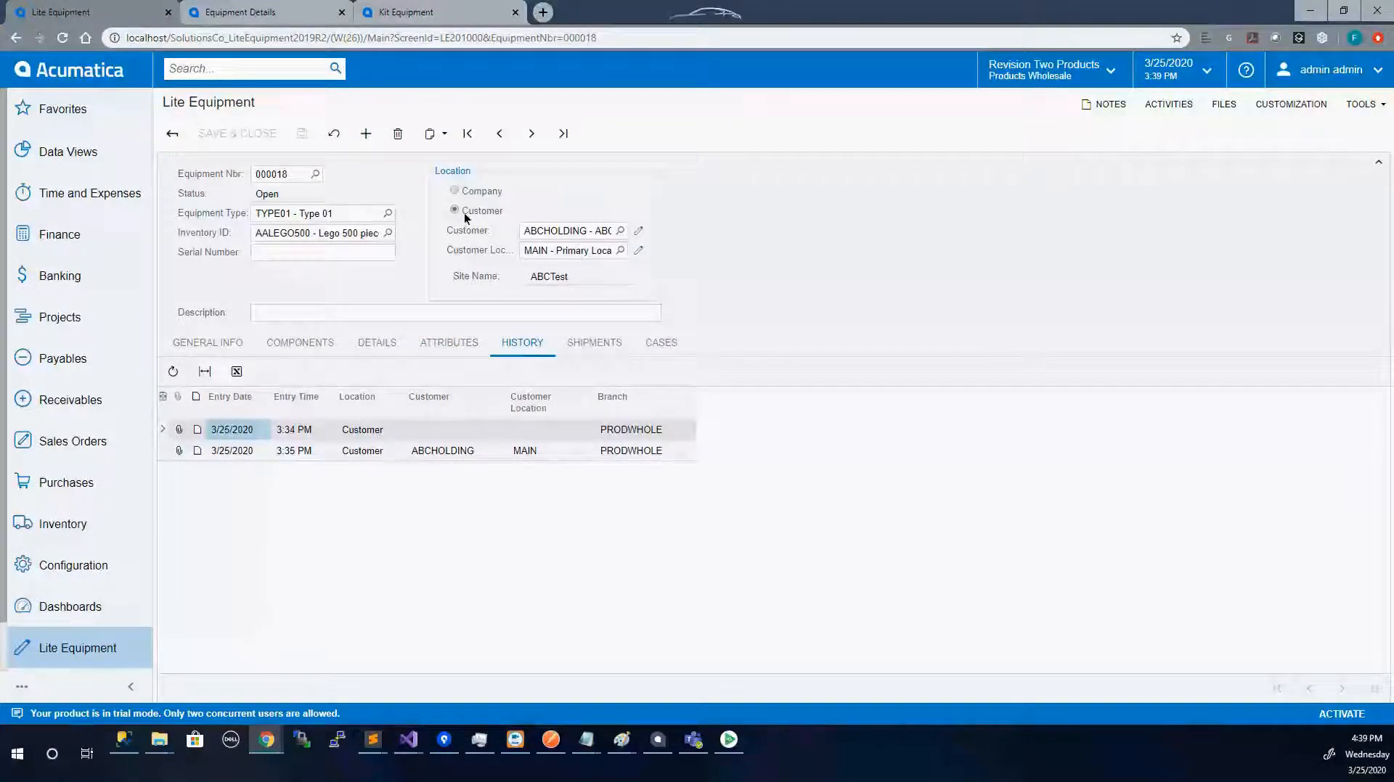
pyautogui.click(475, 190)
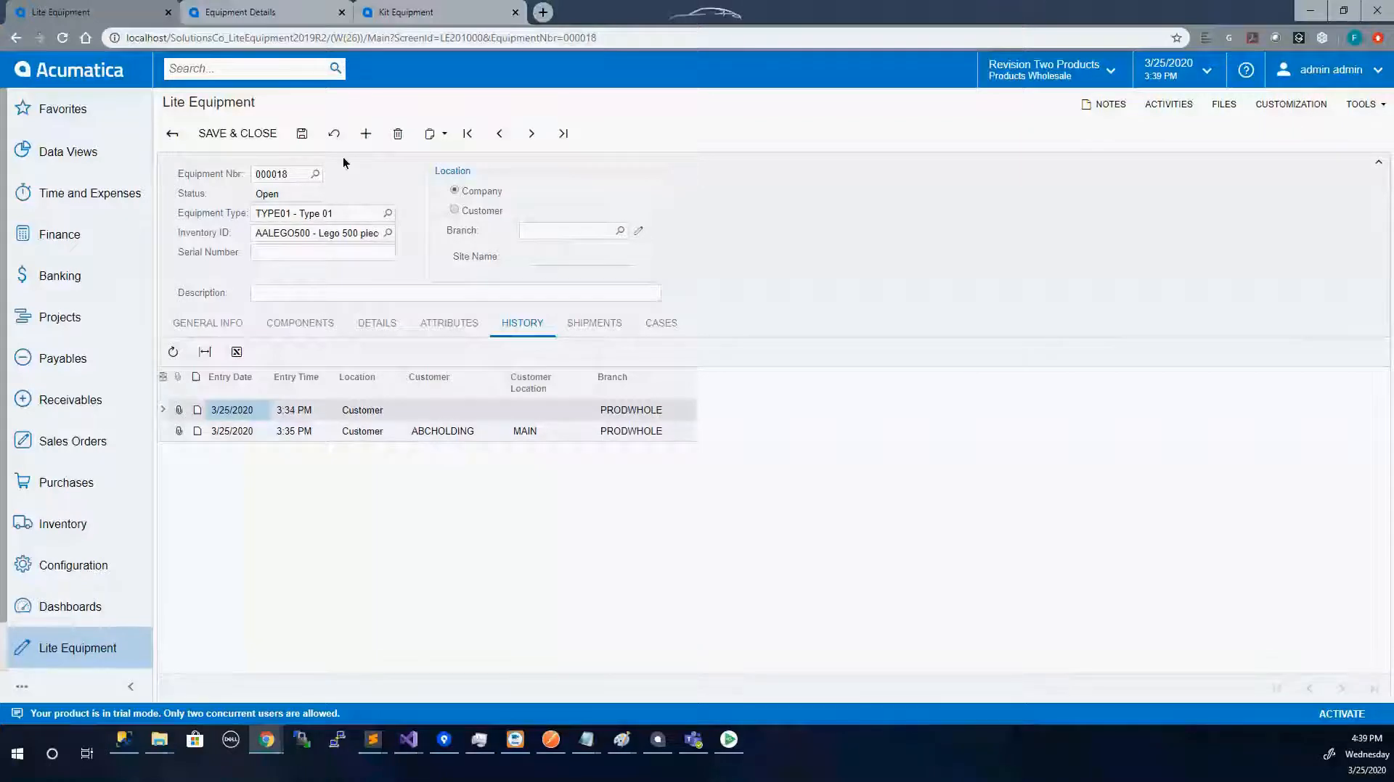
pyautogui.click(291, 134)
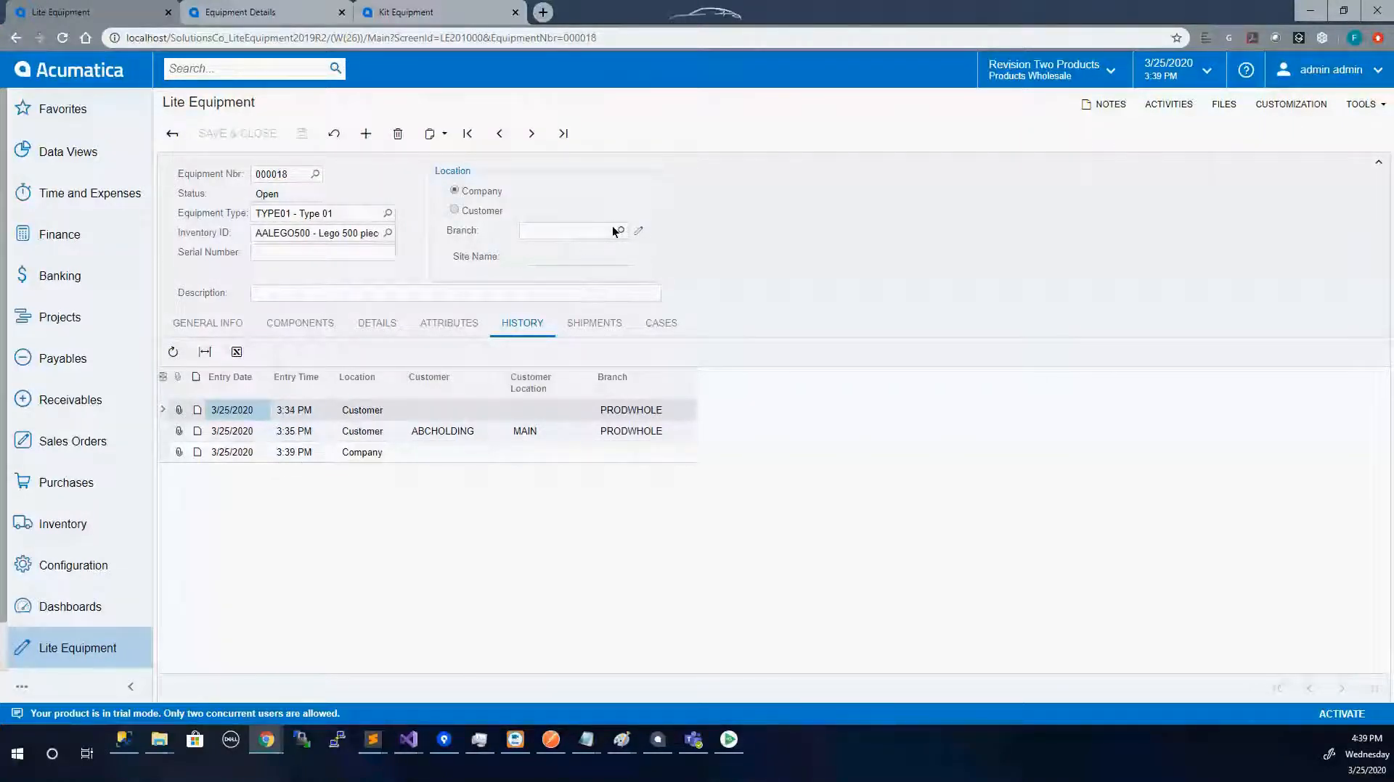
# Change the location back to Customer with the Avalara customer and its MAIN location, and save the record
pyautogui.click(463, 209)
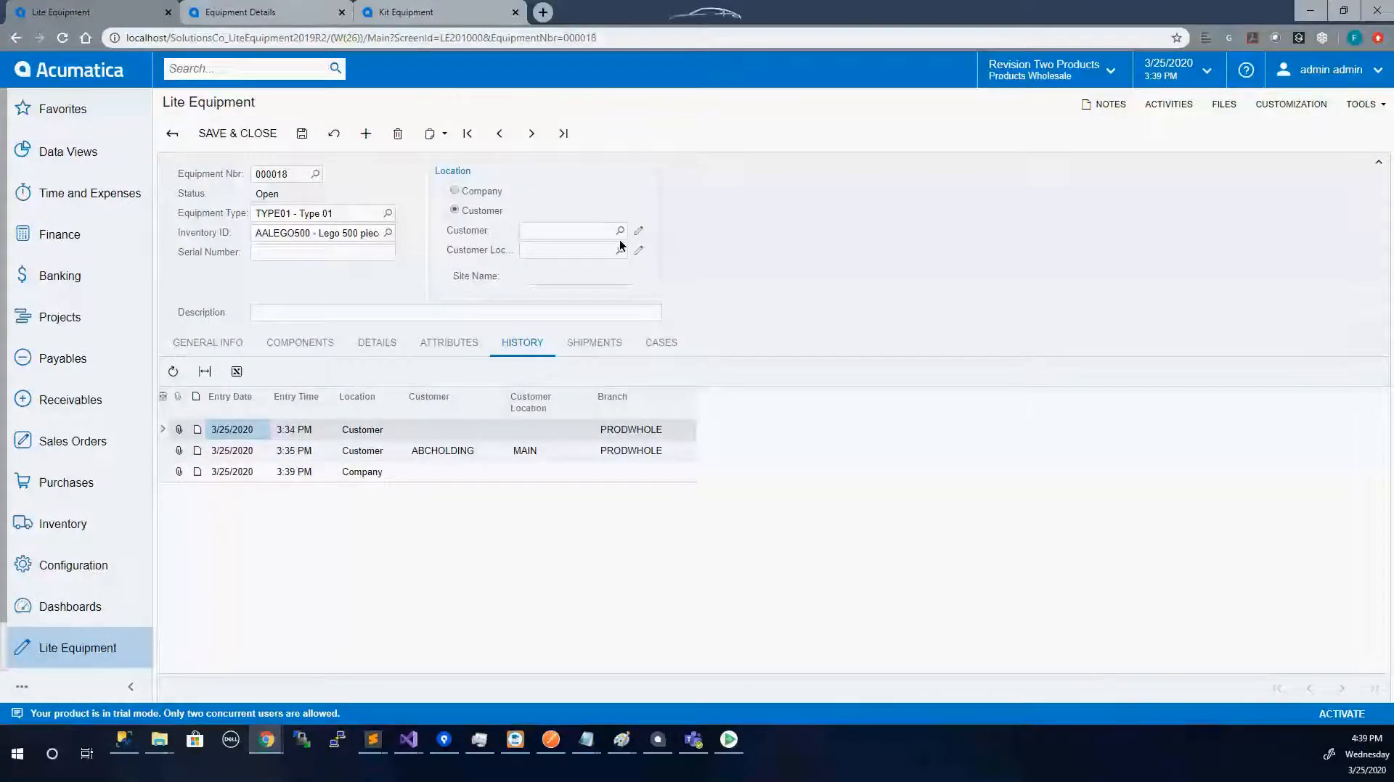
pyautogui.click(619, 230)
pyautogui.click(581, 599)
pyautogui.doubleClick(580, 599)
pyautogui.click(619, 250)
pyautogui.doubleClick(565, 354)
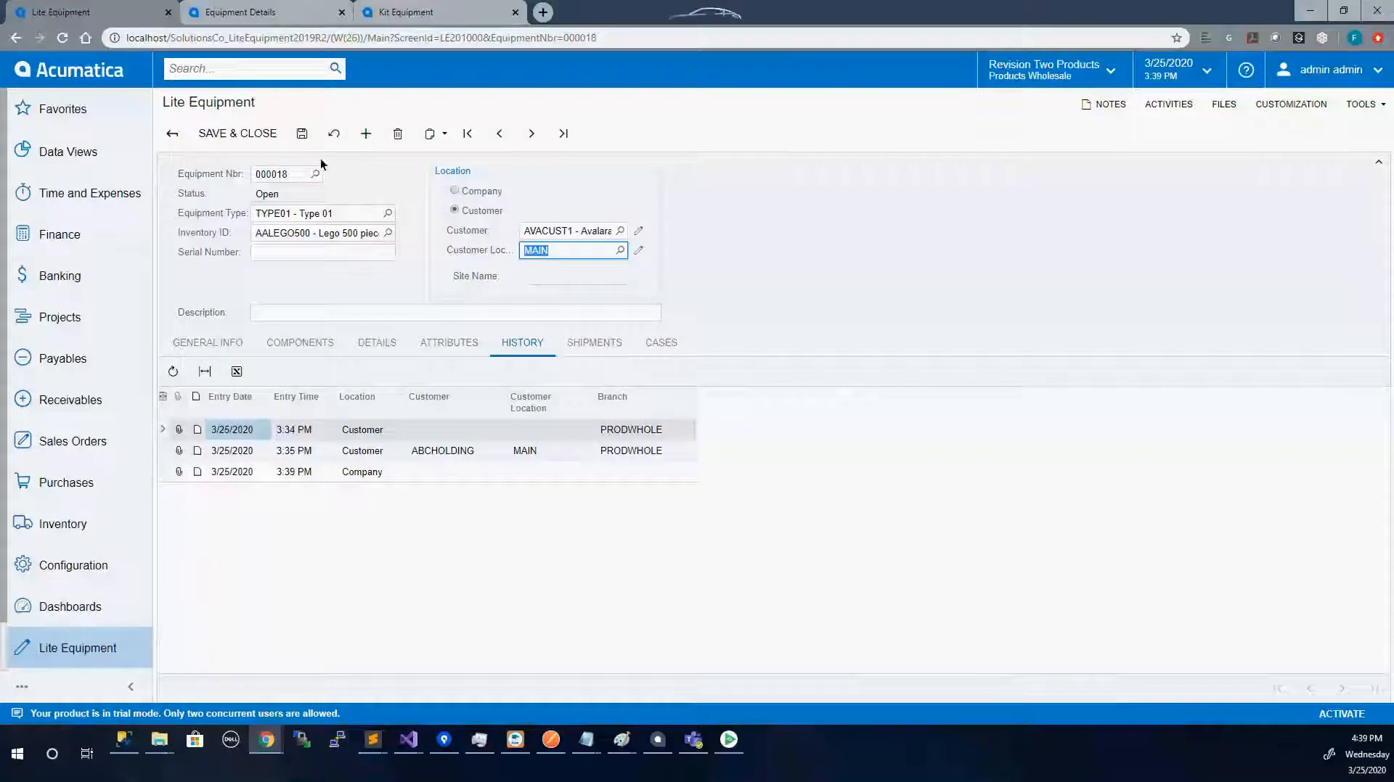
pyautogui.click(303, 135)
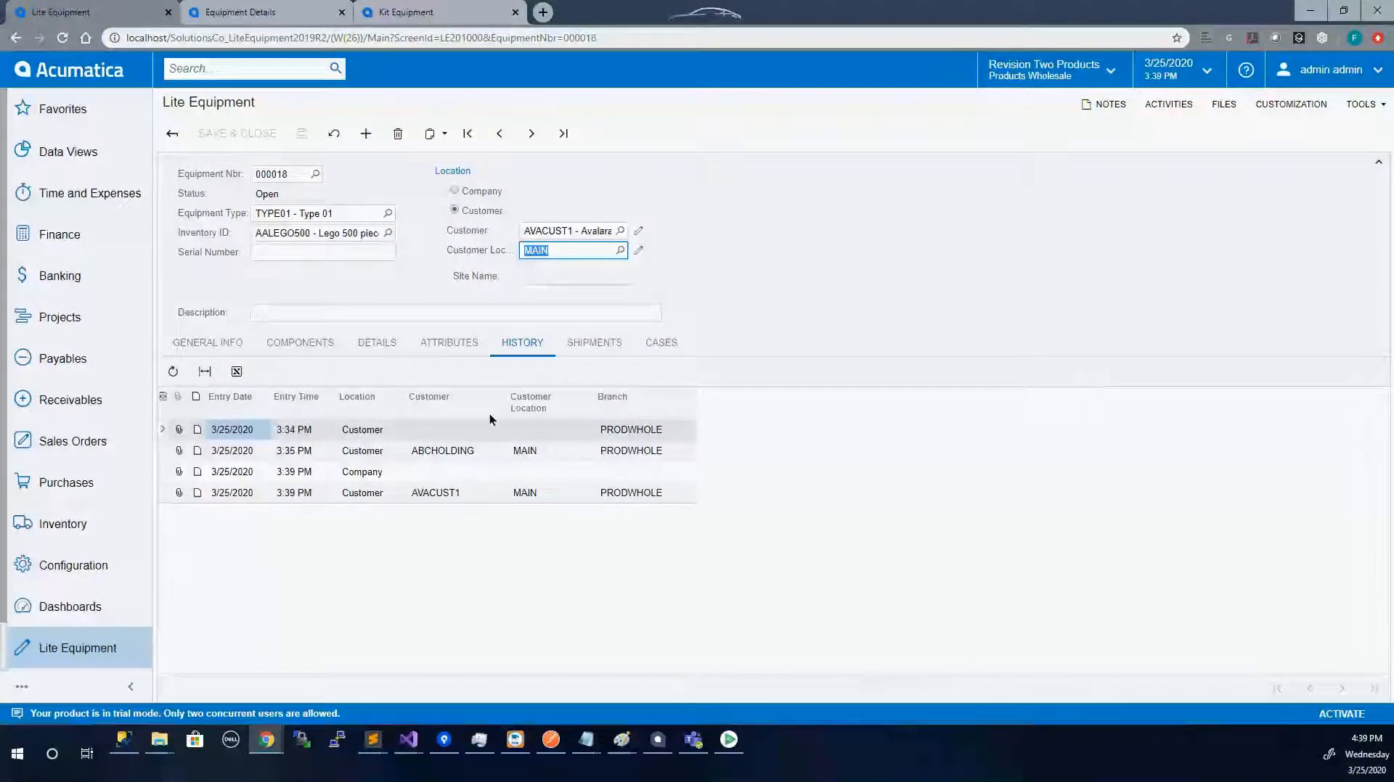
# Examine the shipments and cases sections of the equipment record
pyautogui.click(605, 347)
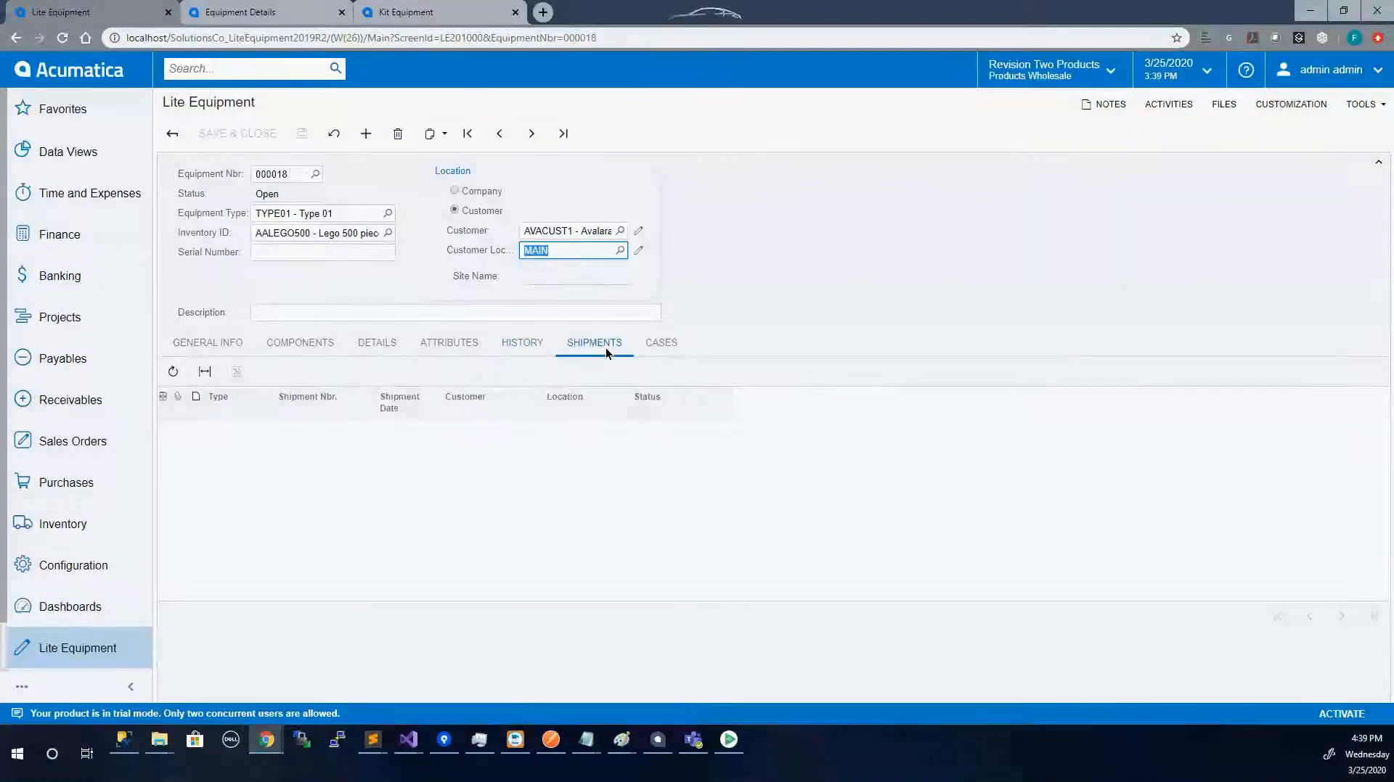
pyautogui.click(653, 345)
pyautogui.click(599, 344)
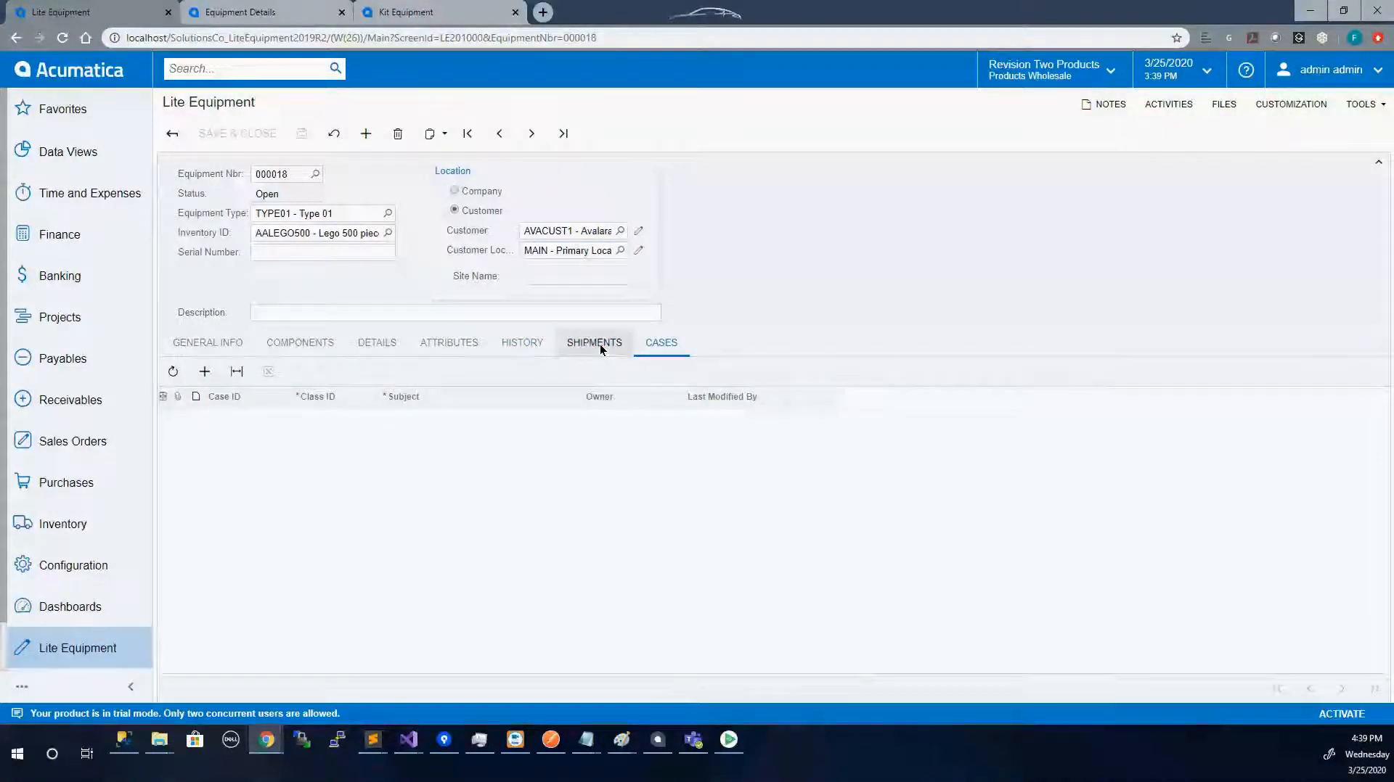
pyautogui.click(659, 344)
pyautogui.click(611, 344)
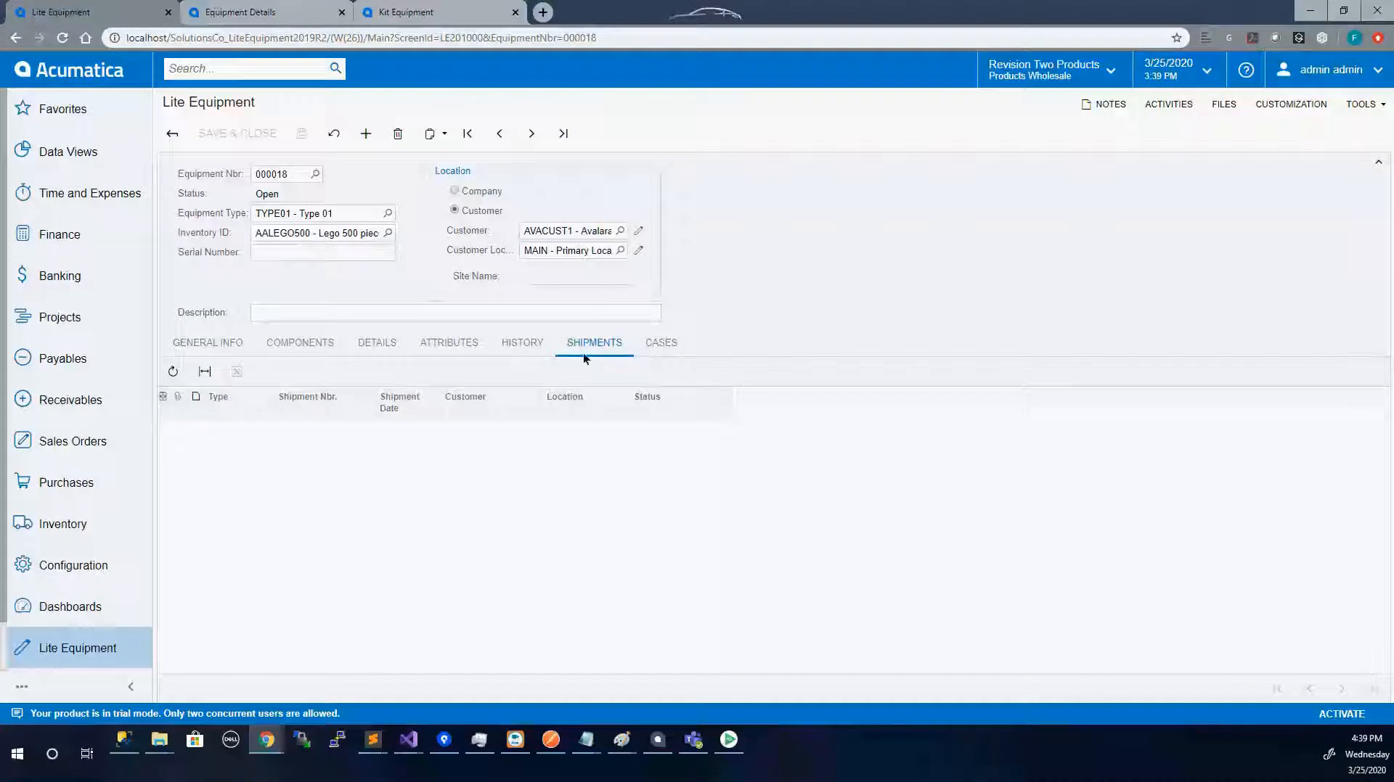
pyautogui.click(657, 346)
pyautogui.click(618, 347)
pyautogui.click(644, 345)
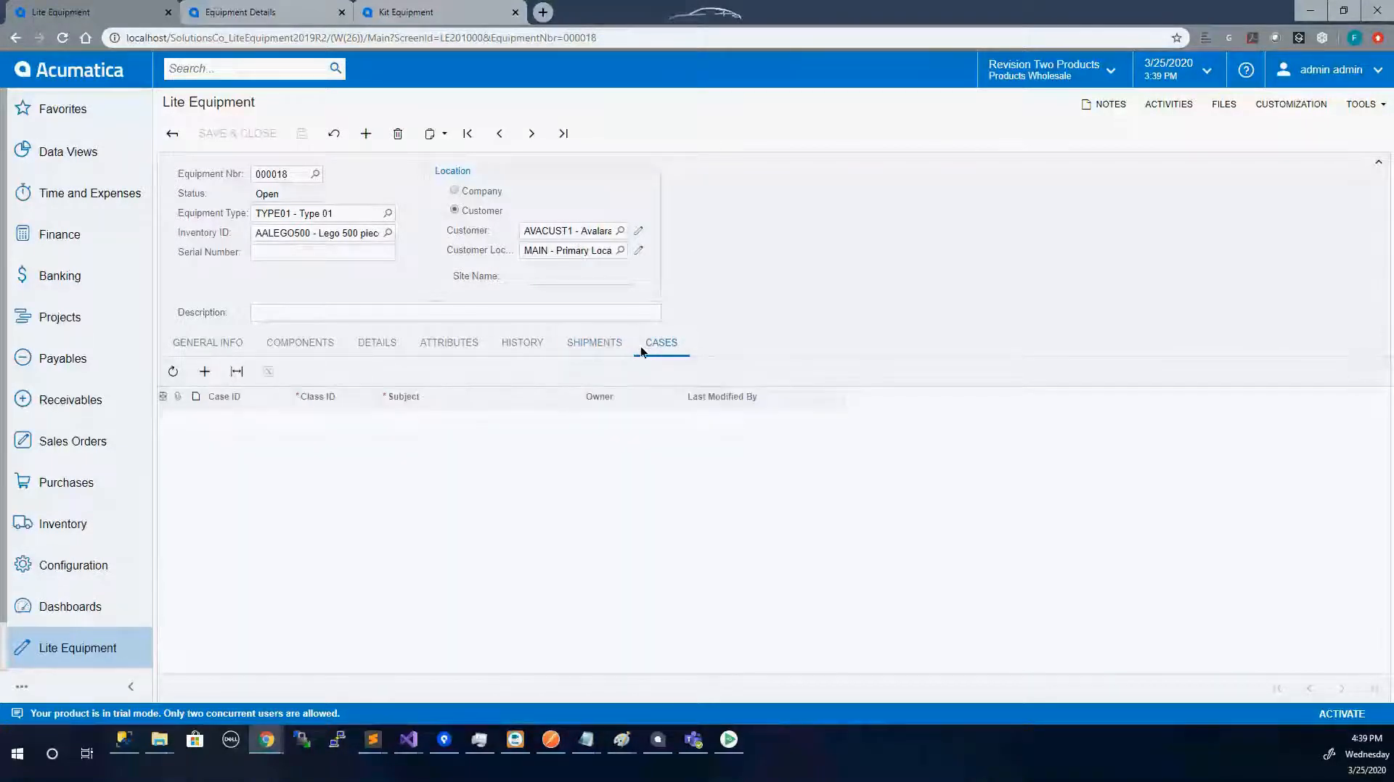
# Review the numbering sequence in the Lite Equipment Preferences and the list of Equipment Details
pyautogui.click(112, 654)
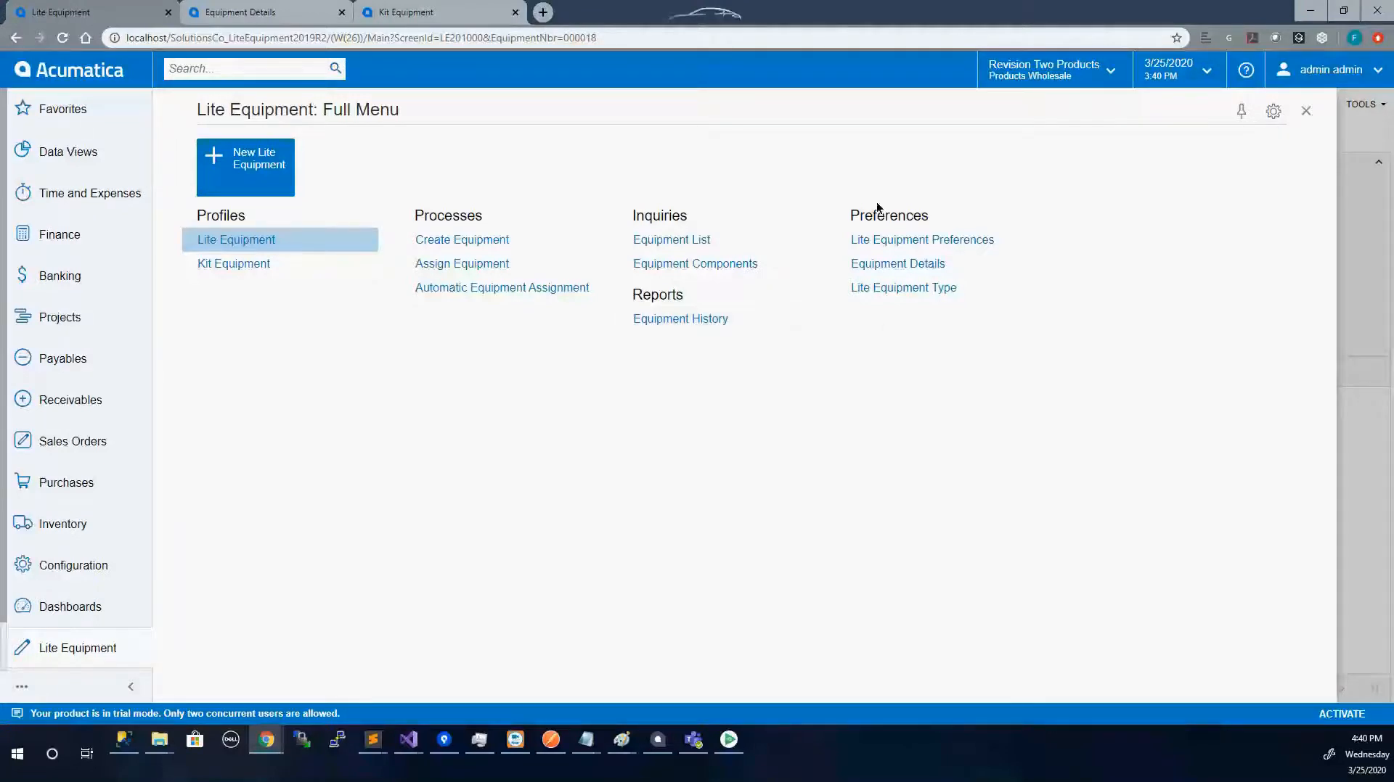
pyautogui.click(968, 242)
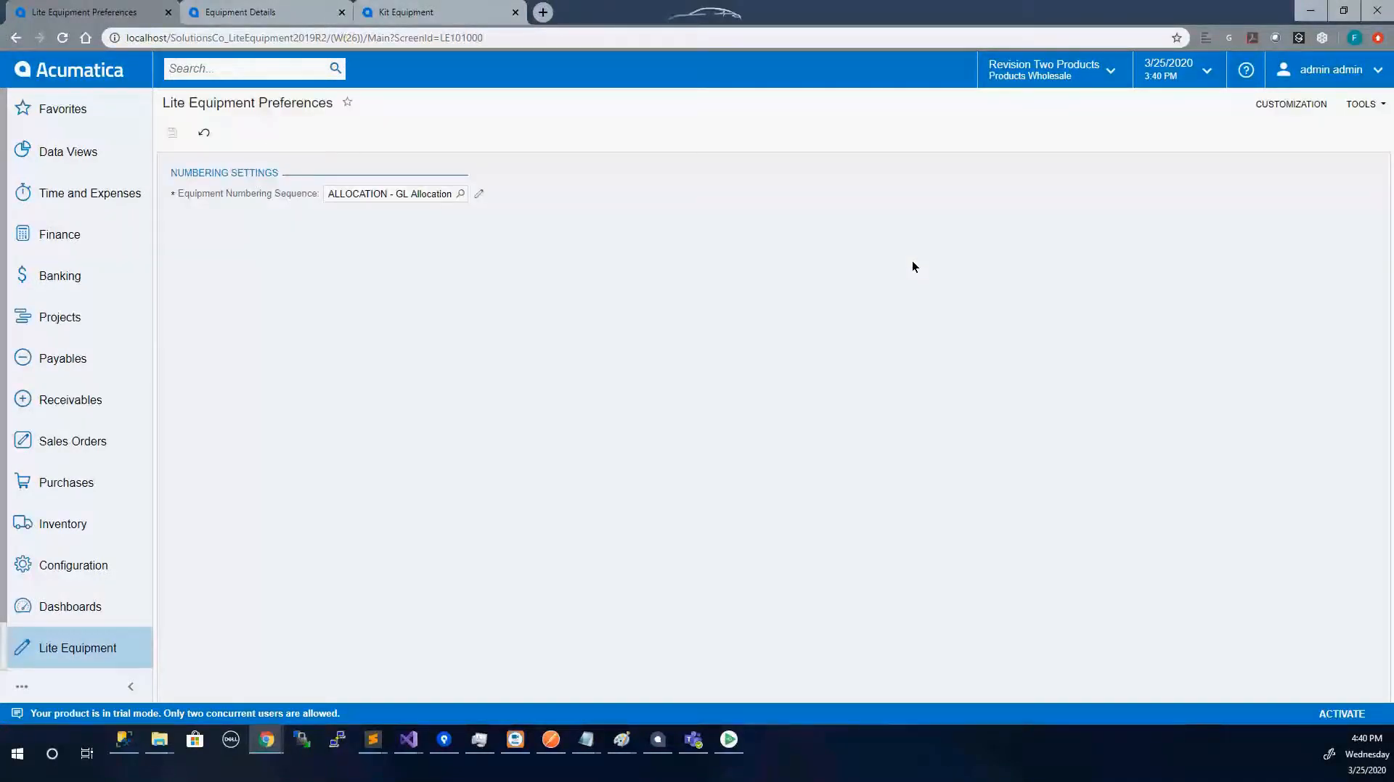
pyautogui.click(86, 649)
pyautogui.click(932, 266)
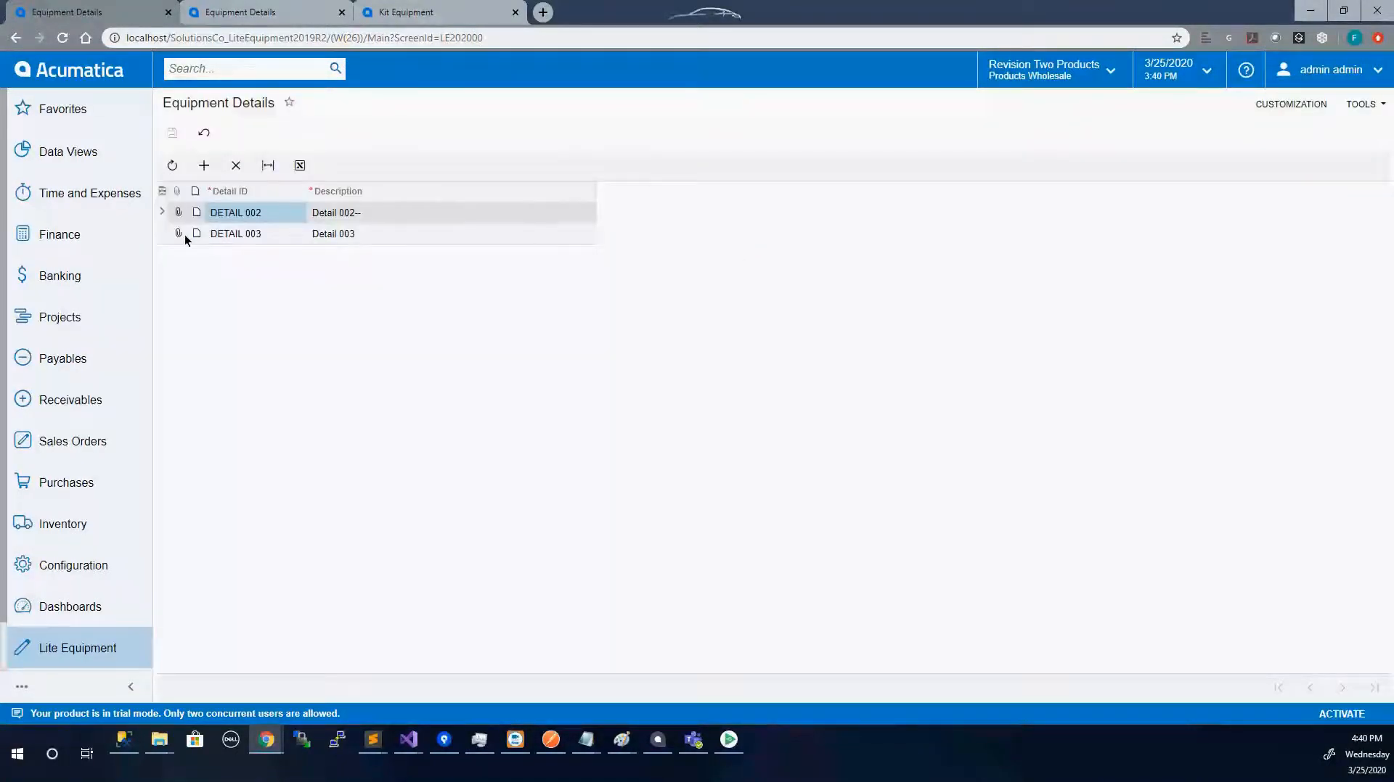
# Open the Lite Equipment Type screen and display the attributes of TYPE01
pyautogui.click(105, 659)
pyautogui.click(922, 289)
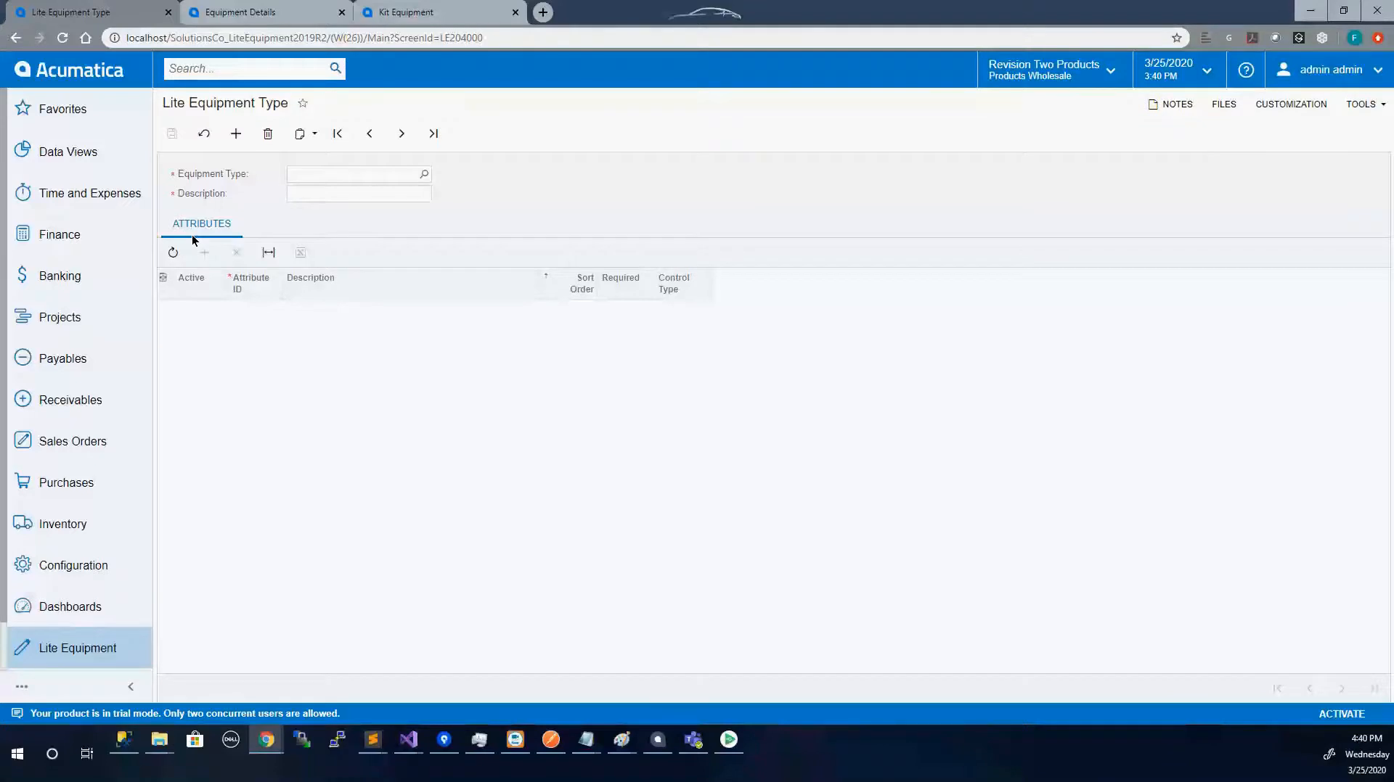
pyautogui.click(401, 134)
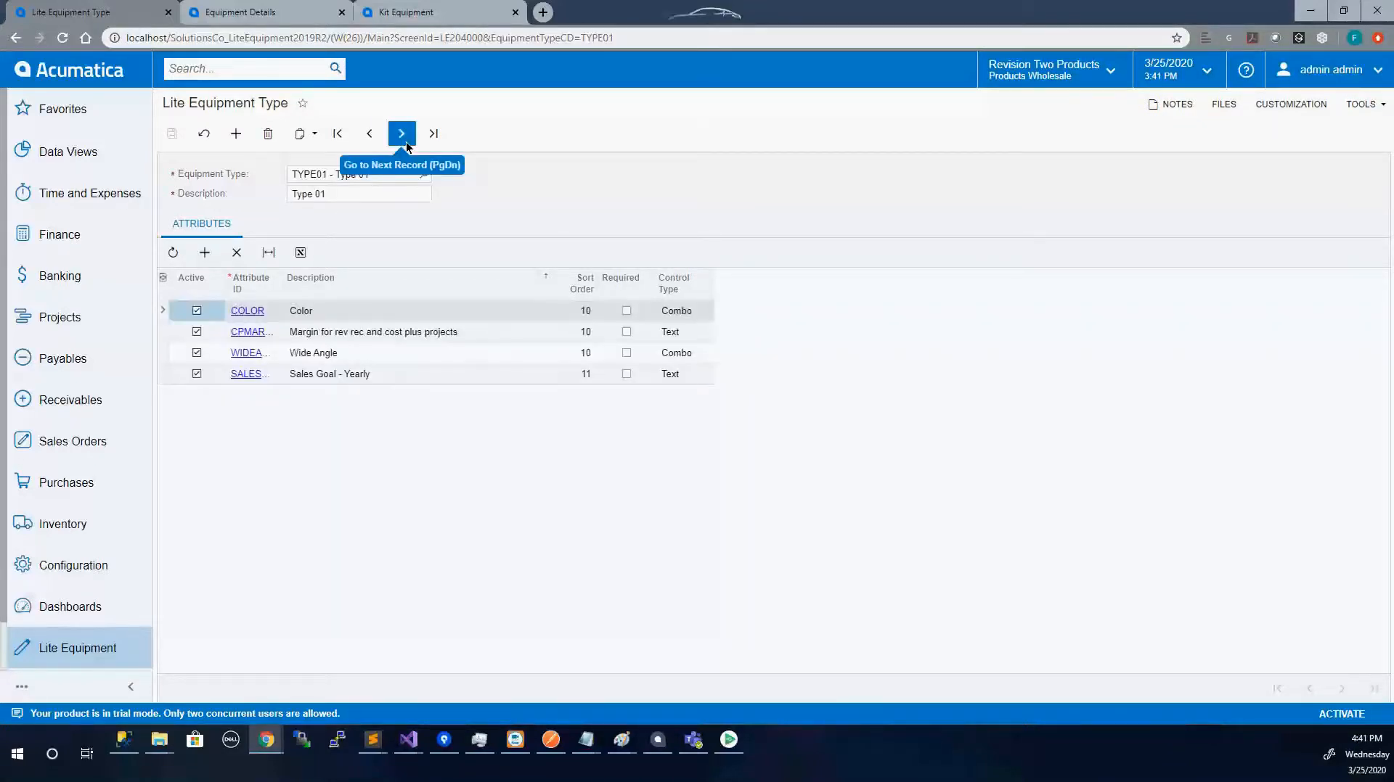